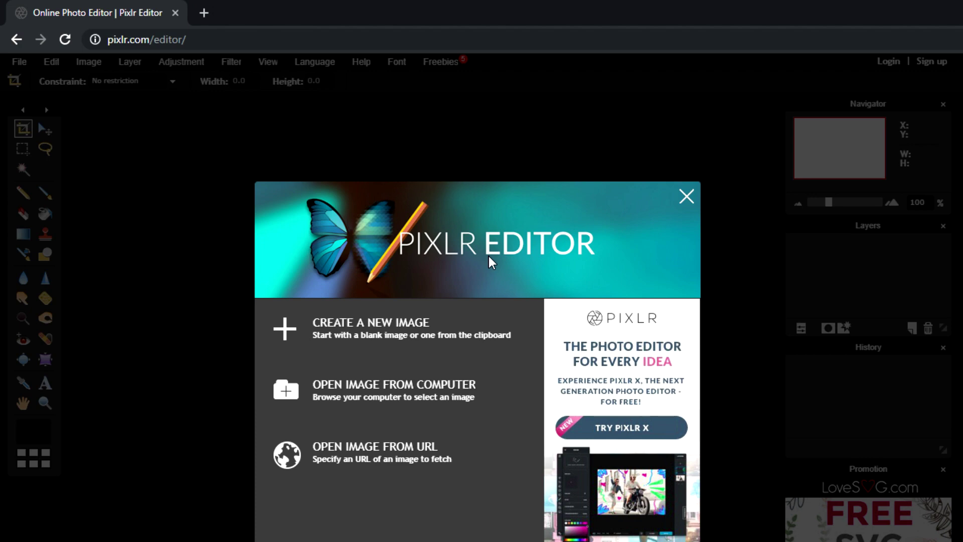
- Create a new image with the Movie 1080p preset (1920 x 1080) and a transparent background
{"action": "left_click", "coordinate": [412, 336]}
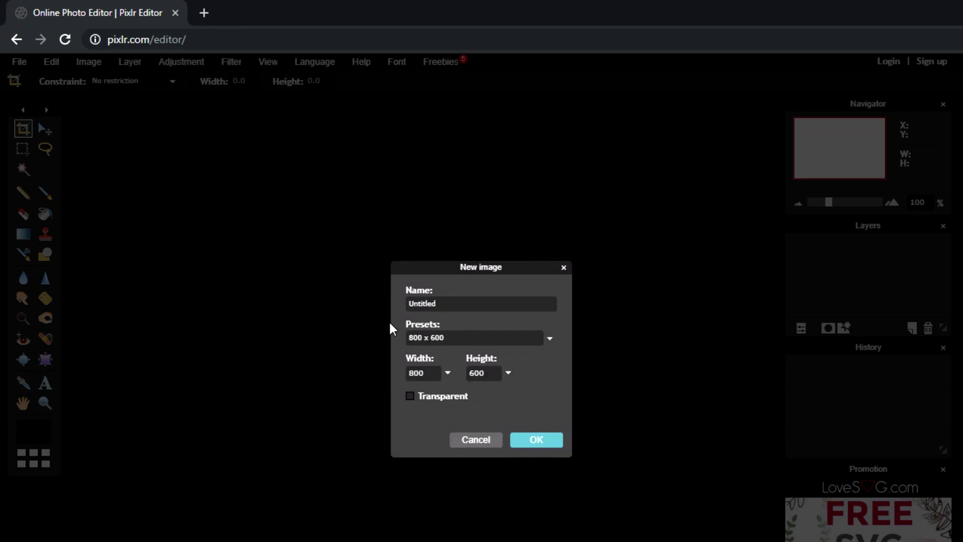
{"action": "left_click", "coordinate": [536, 344]}
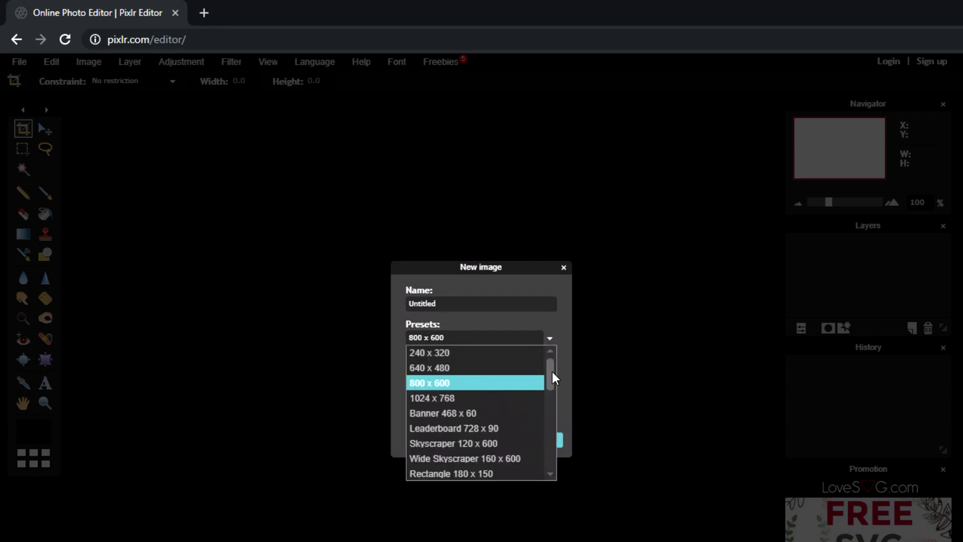
{"action": "left_click_drag", "start_coordinate": [552, 378], "coordinate": [551, 486]}
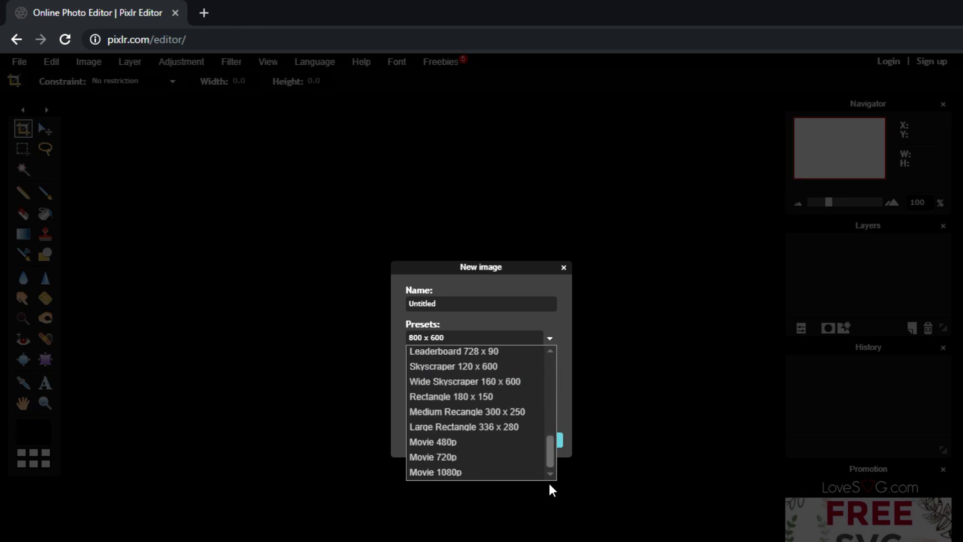
{"action": "left_click", "coordinate": [453, 474]}
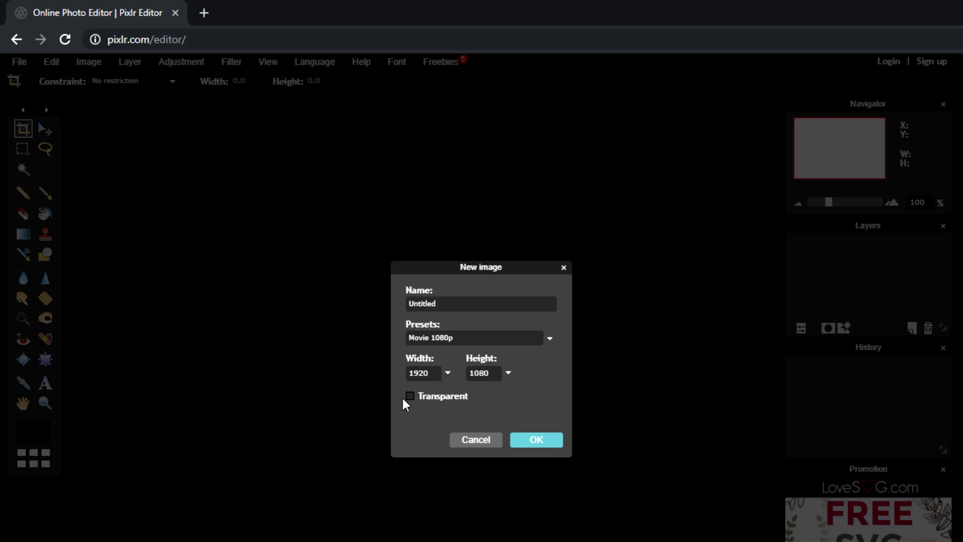
{"action": "key", "text": "Return"}
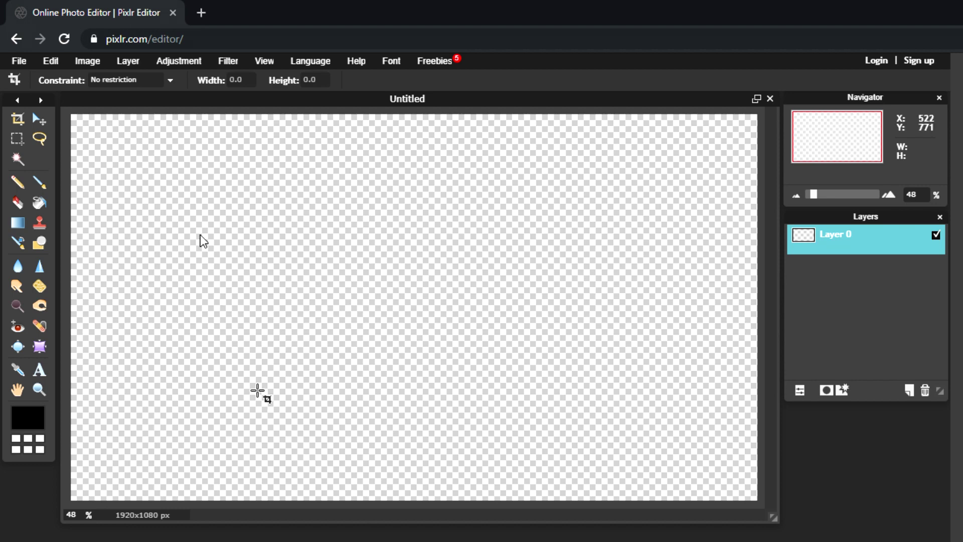
- Open an image from the computer as a layer
{"action": "left_click", "coordinate": [127, 61]}
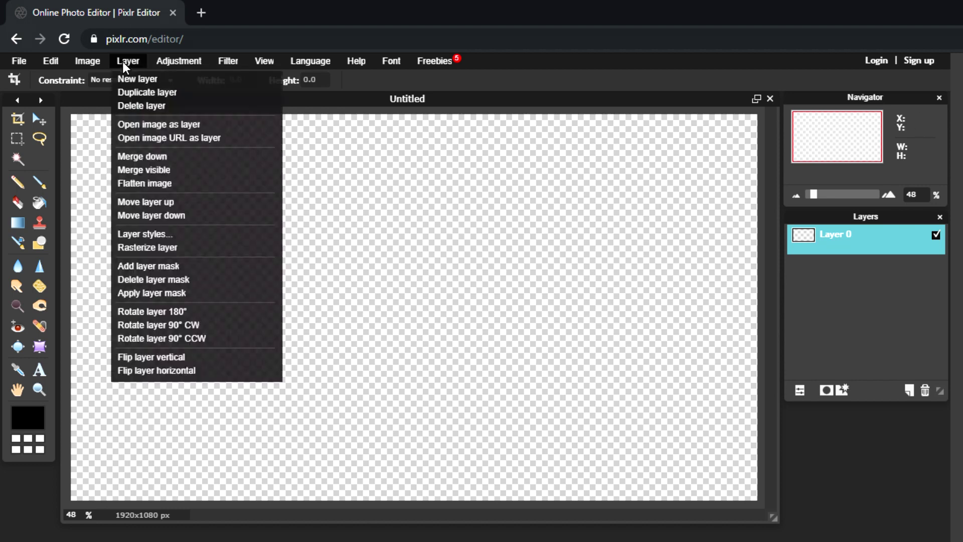
{"action": "left_click", "coordinate": [156, 124]}
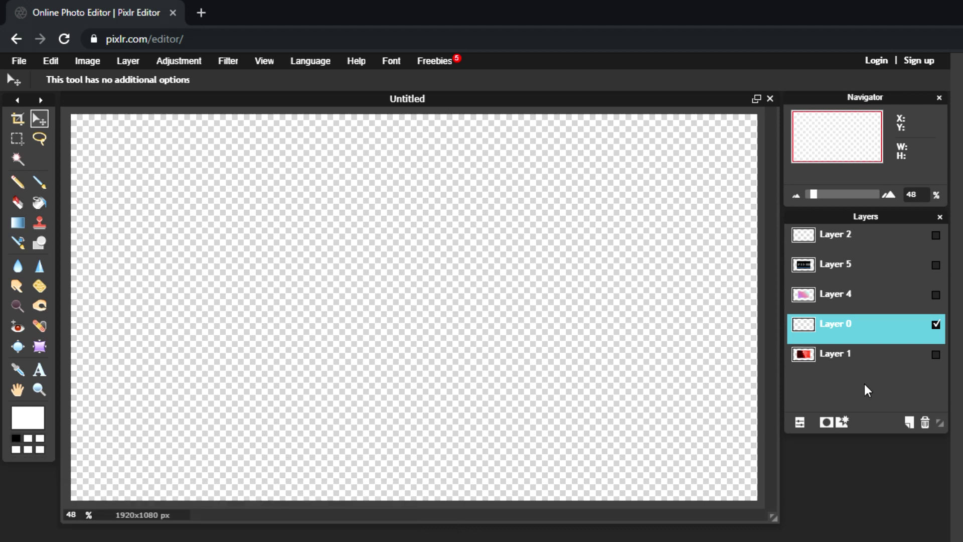
- Move Layer 0 to the bottom of the layer stack and make Layer 1 visible
{"action": "left_click_drag", "start_coordinate": [889, 337], "coordinate": [890, 375]}
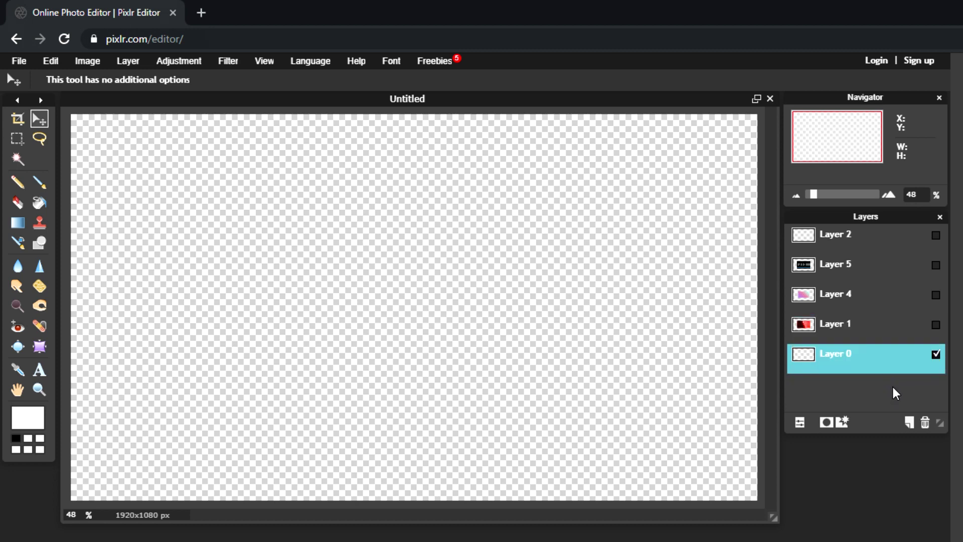
{"action": "left_click", "coordinate": [908, 328]}
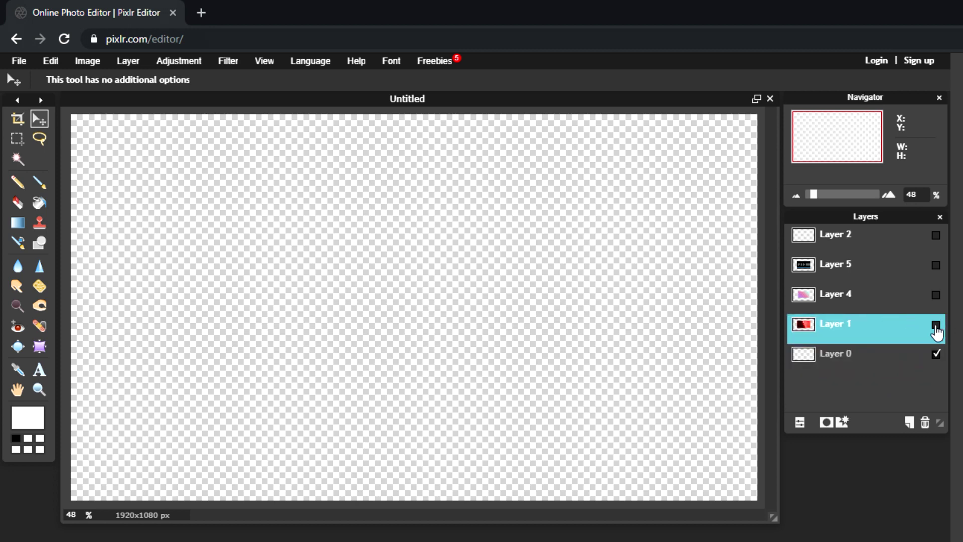
{"action": "left_click", "coordinate": [935, 325]}
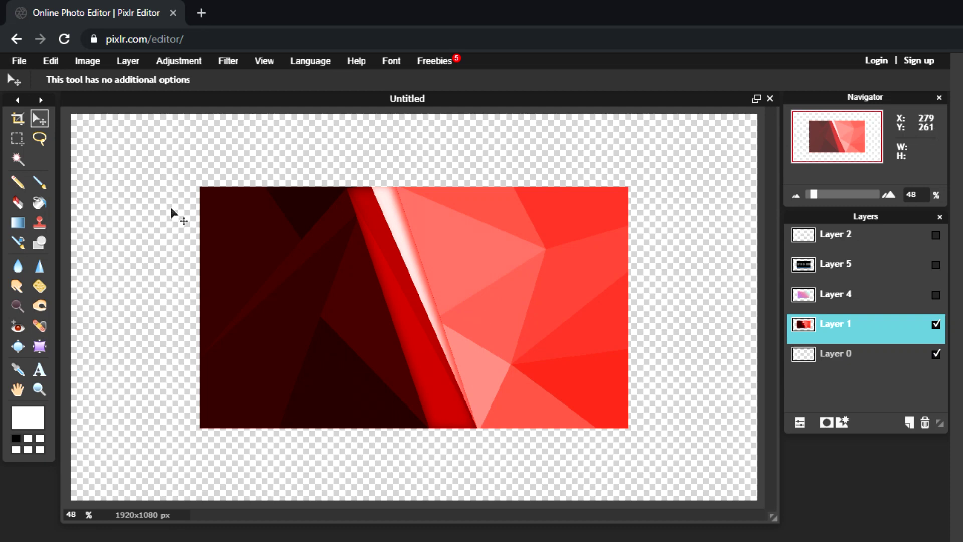
- Enlarge the red polygon image on Layer 1 with Free transform until it covers the whole canvas
{"action": "left_click", "coordinate": [50, 63]}
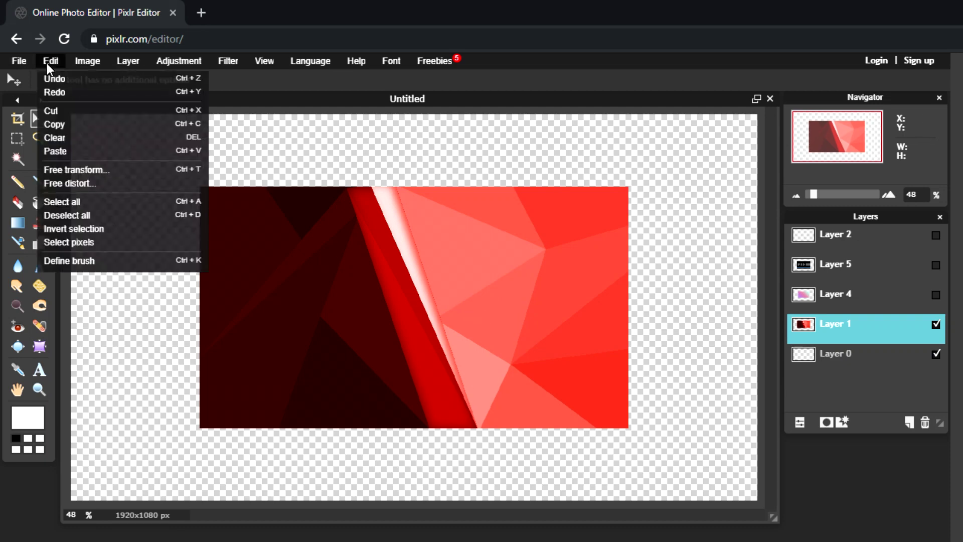
{"action": "left_click", "coordinate": [82, 170]}
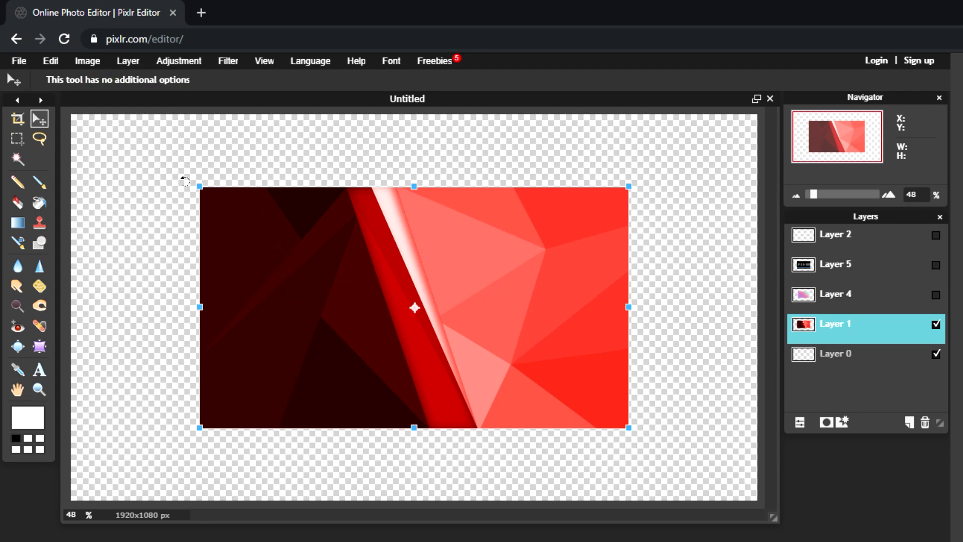
{"action": "left_click_drag", "start_coordinate": [199, 186], "coordinate": [54, 63]}
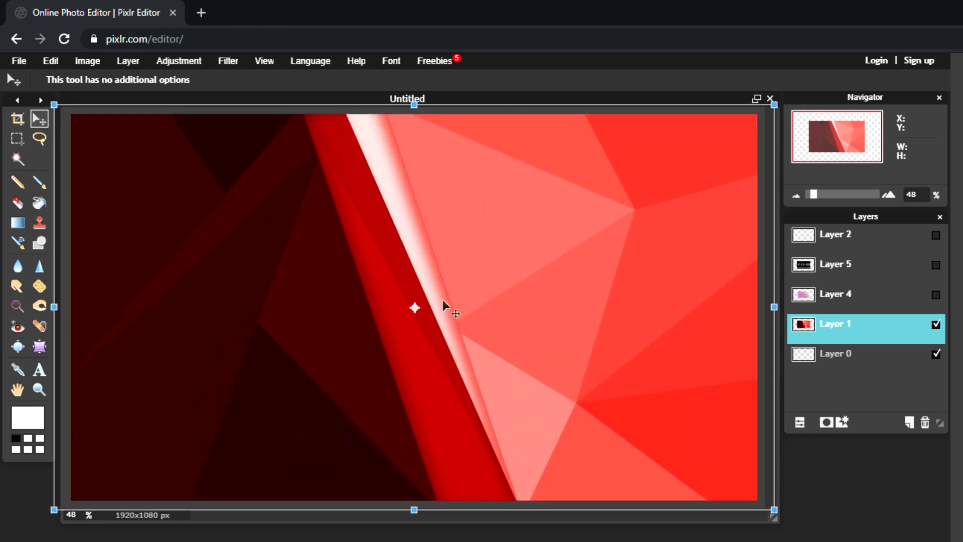
{"action": "key", "text": "Return"}
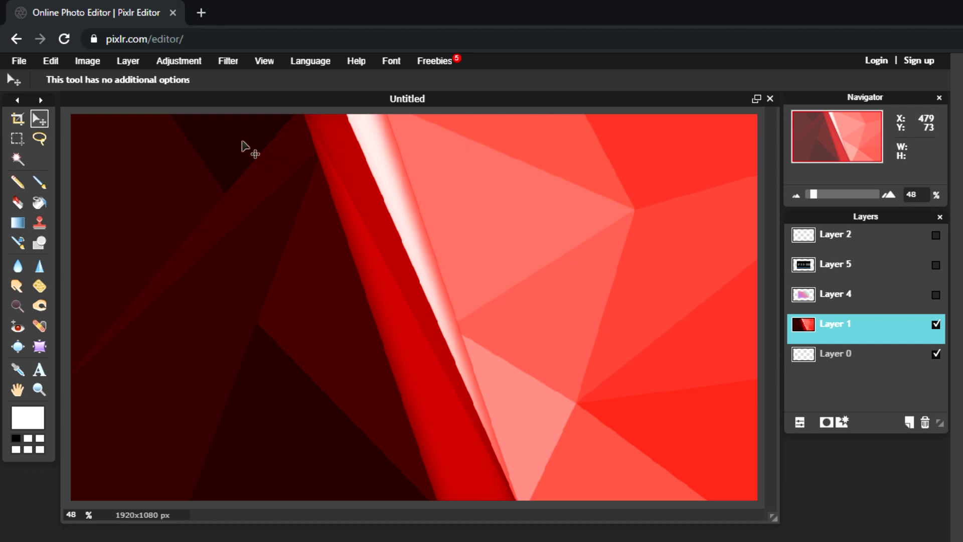
- Recolour the Layer 1 background to bright blue using Hue & Saturation, with hue about -175, saturation 22 and lightness 5
{"action": "left_click", "coordinate": [167, 61]}
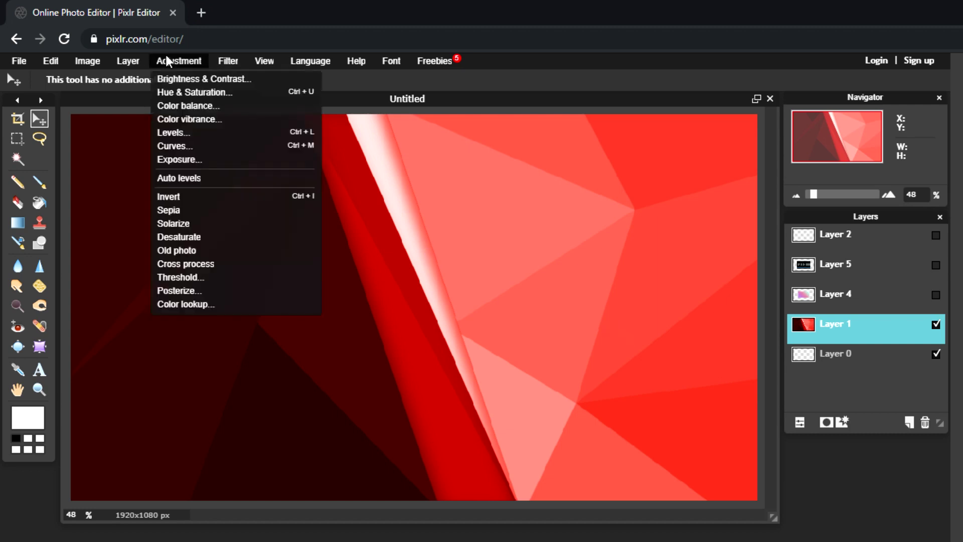
{"action": "left_click", "coordinate": [177, 93]}
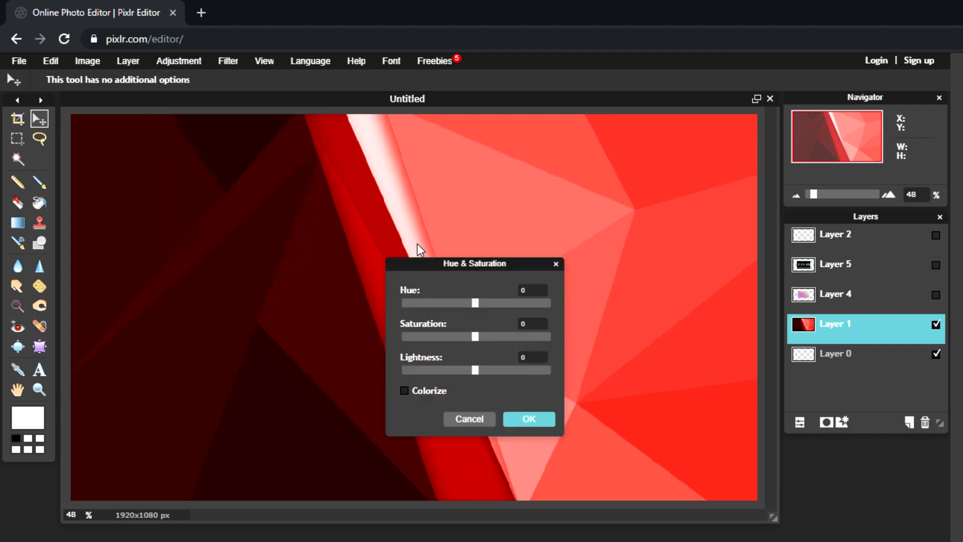
{"action": "left_click_drag", "start_coordinate": [471, 305], "coordinate": [402, 303]}
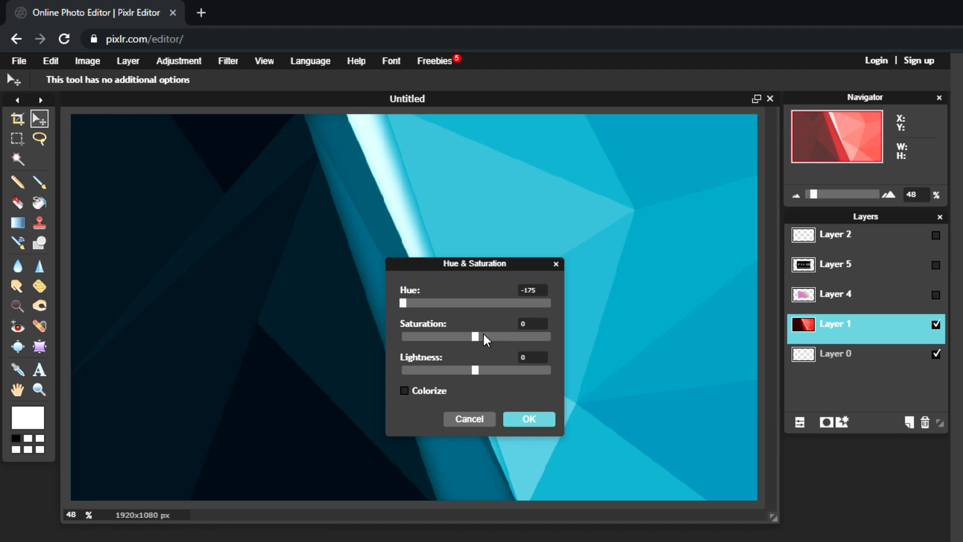
{"action": "left_click_drag", "start_coordinate": [476, 337], "coordinate": [492, 337]}
{"action": "left_click_drag", "start_coordinate": [474, 371], "coordinate": [479, 371]}
{"action": "left_click_drag", "start_coordinate": [404, 305], "coordinate": [404, 304]}
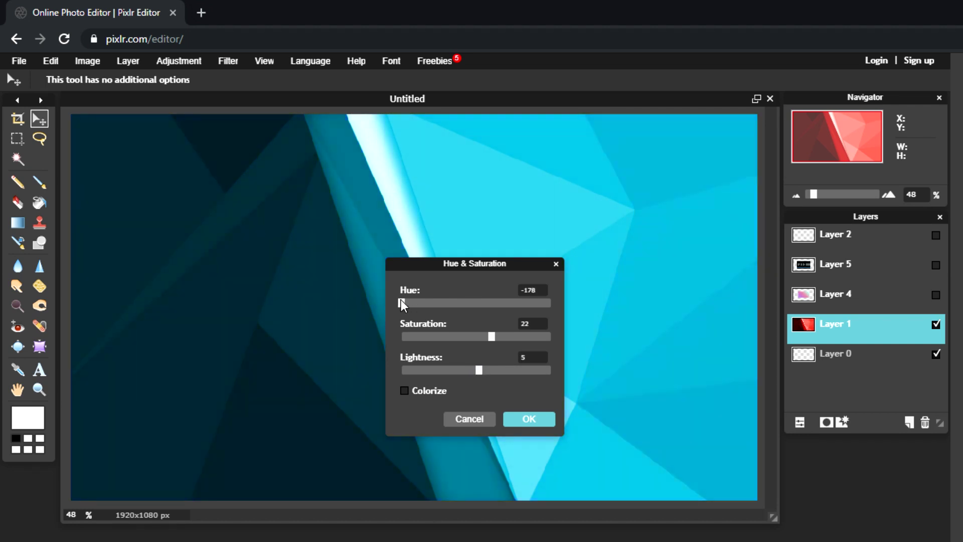
{"action": "left_click", "coordinate": [530, 420]}
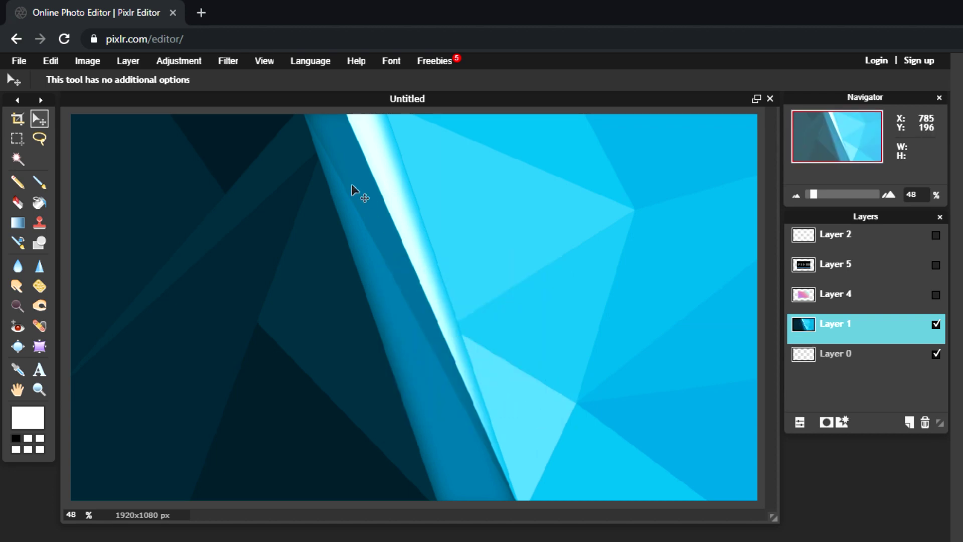
- Apply a Gaussian blur with an amount of 135 to the blue background on Layer 1
{"action": "left_click", "coordinate": [228, 60]}
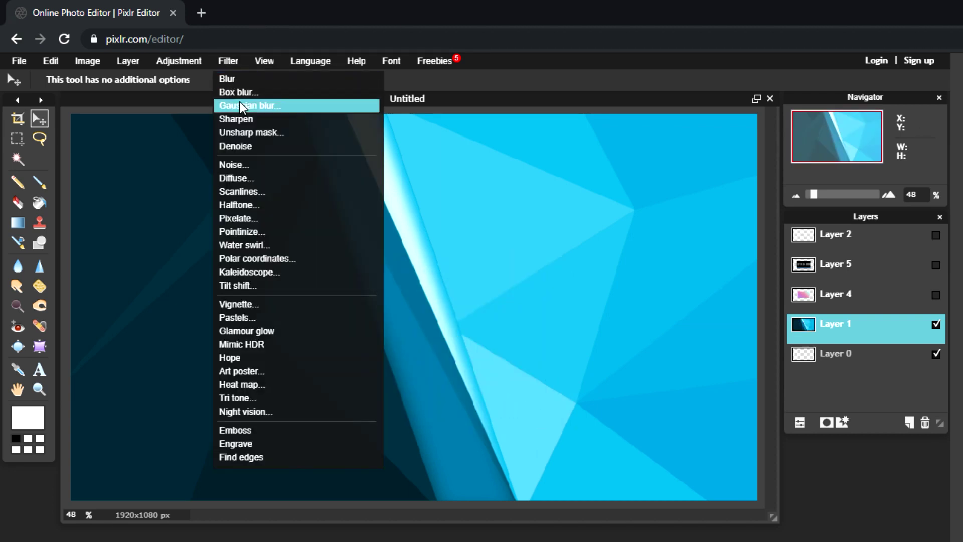
{"action": "left_click", "coordinate": [241, 105]}
{"action": "left_click_drag", "start_coordinate": [427, 303], "coordinate": [479, 307]}
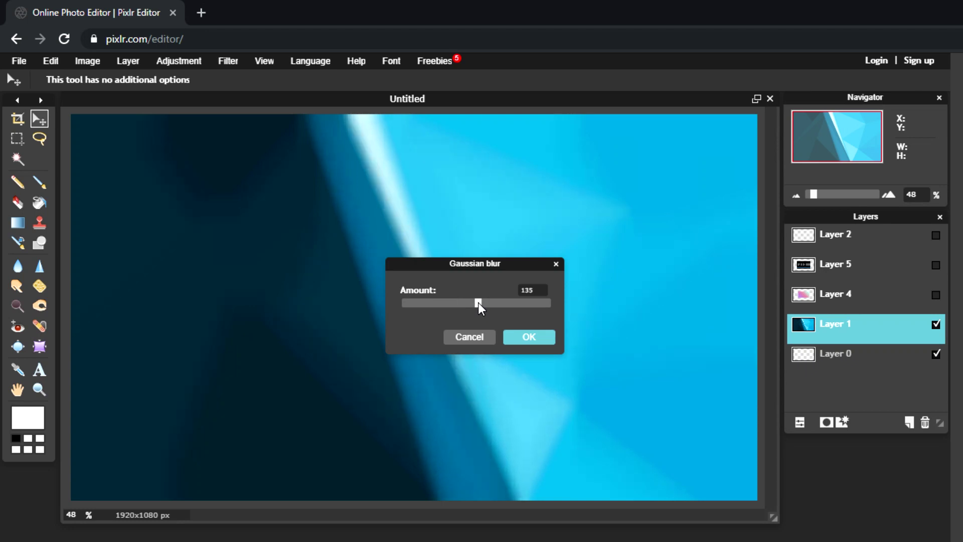
{"action": "left_click", "coordinate": [531, 341]}
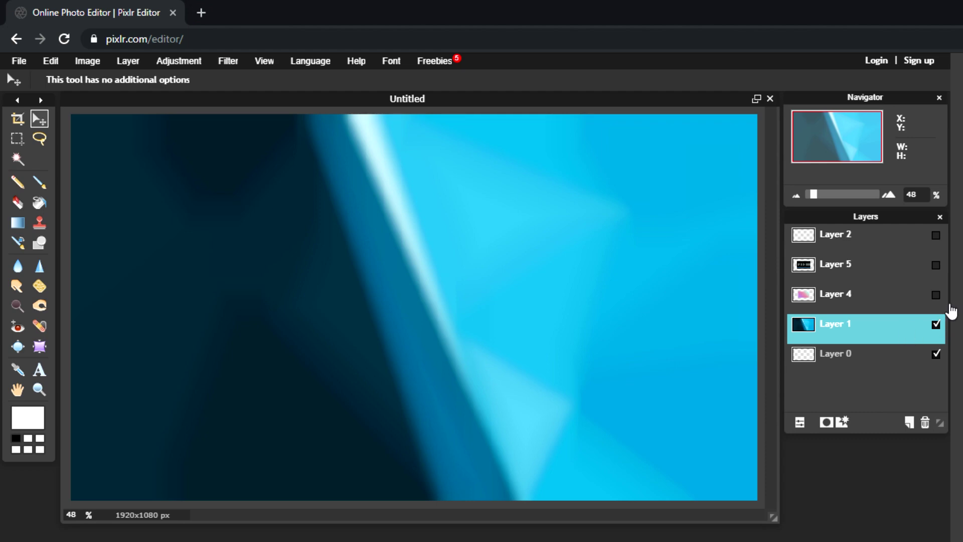
- Show the hexagon pattern on Layer 4 and enlarge it with Free transform to cover the whole canvas
{"action": "left_click", "coordinate": [936, 294]}
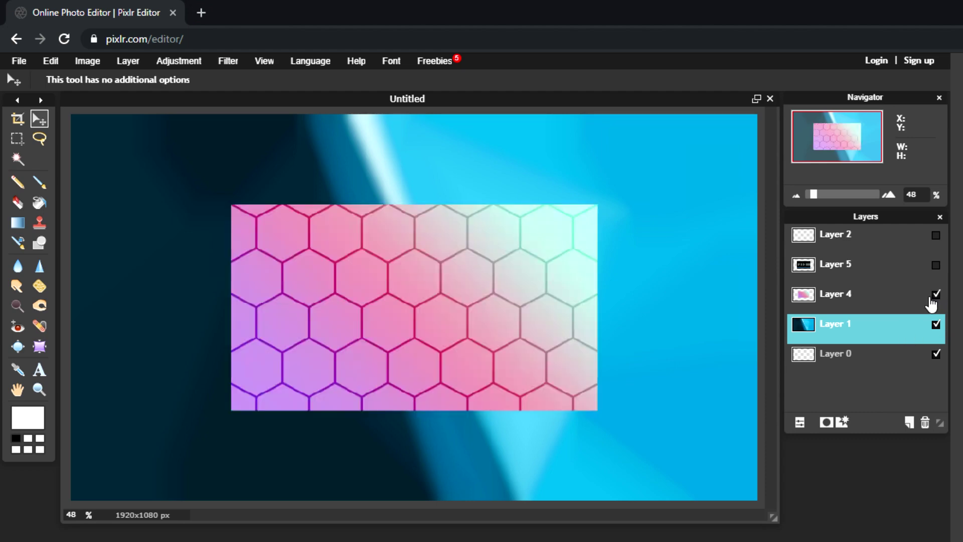
{"action": "left_click", "coordinate": [486, 314]}
{"action": "left_click", "coordinate": [51, 61]}
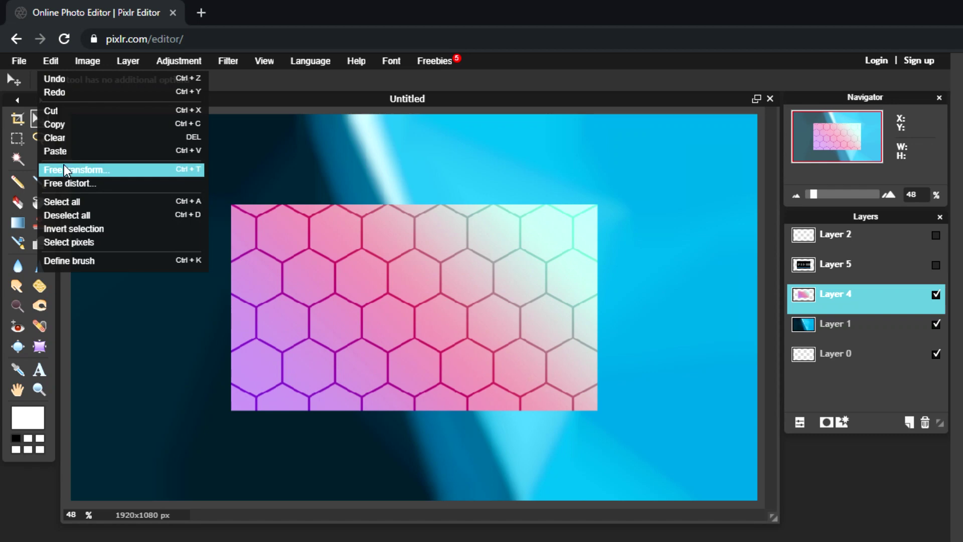
{"action": "left_click", "coordinate": [68, 169]}
{"action": "left_click_drag", "start_coordinate": [231, 202], "coordinate": [2, 75]}
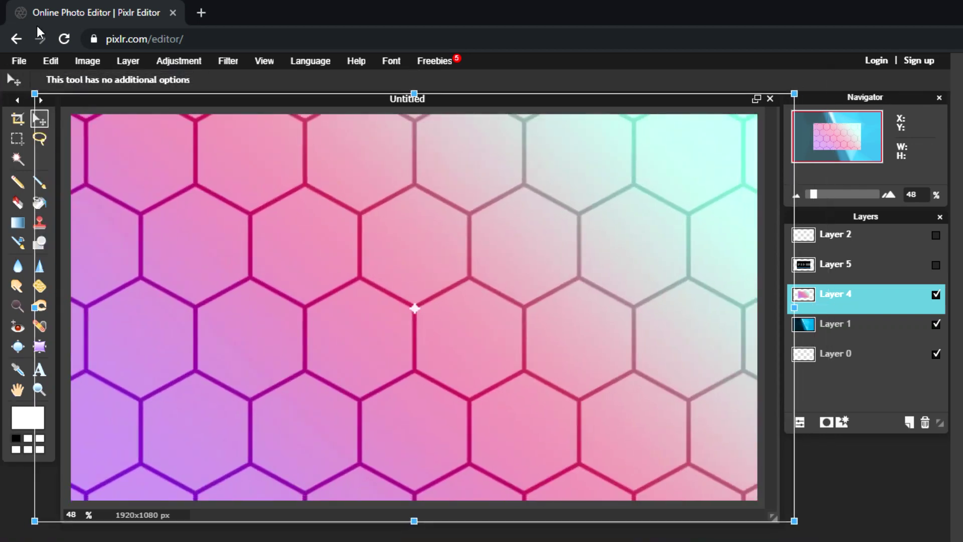
{"action": "key", "text": "Return"}
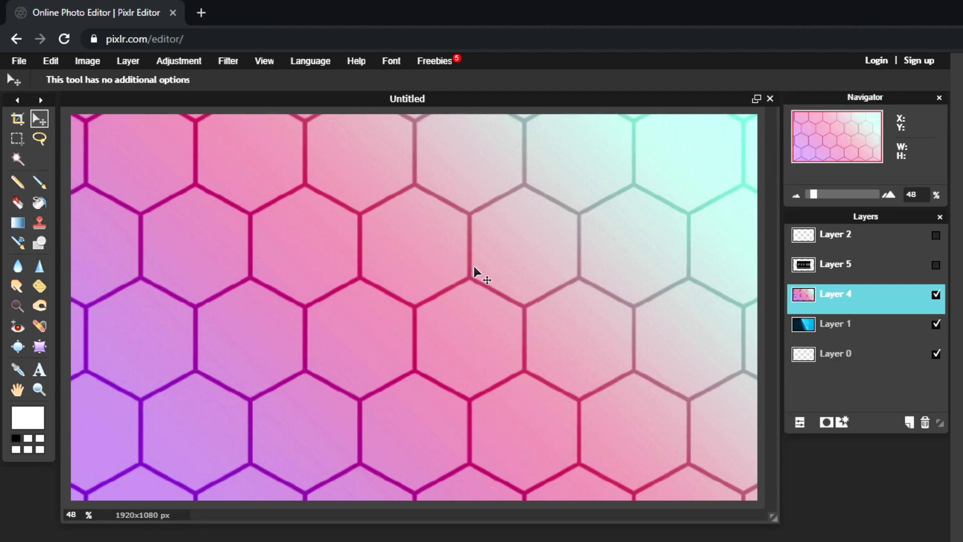
- Set the hexagon layer's blend mode to Overlay and lower its opacity to about 13
{"action": "left_click", "coordinate": [800, 423]}
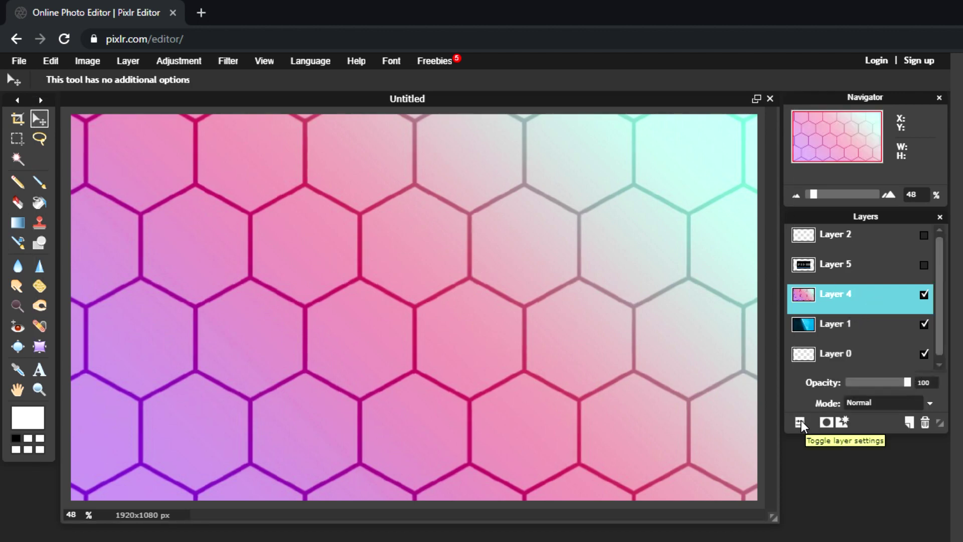
{"action": "left_click", "coordinate": [884, 402]}
{"action": "scroll", "coordinate": [878, 479], "scroll_direction": "down", "scroll_amount": 5}
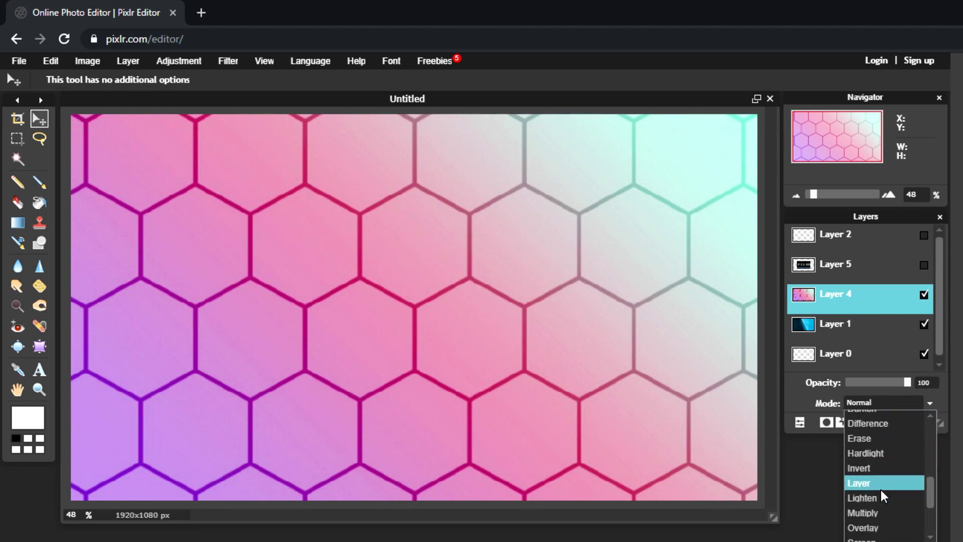
{"action": "left_click", "coordinate": [880, 505]}
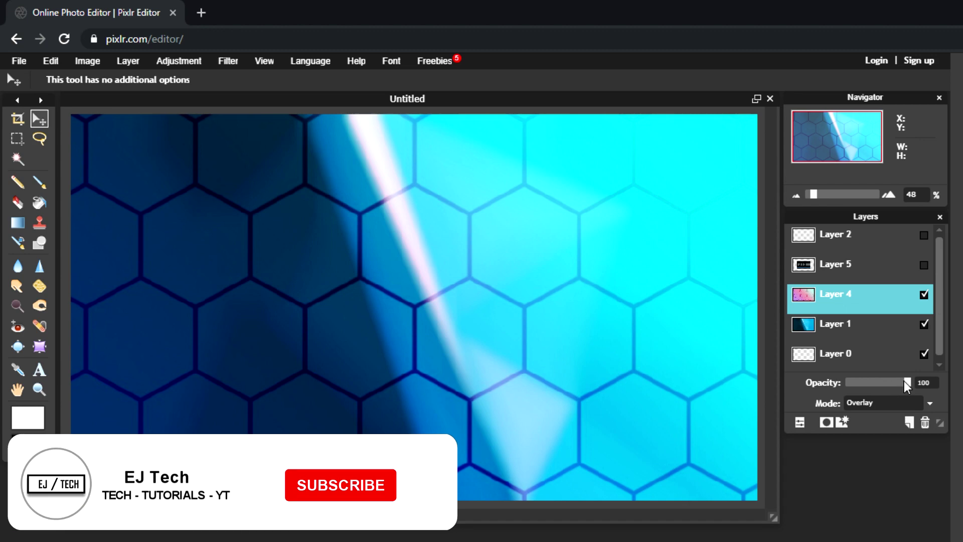
{"action": "left_click_drag", "start_coordinate": [901, 386], "coordinate": [852, 383]}
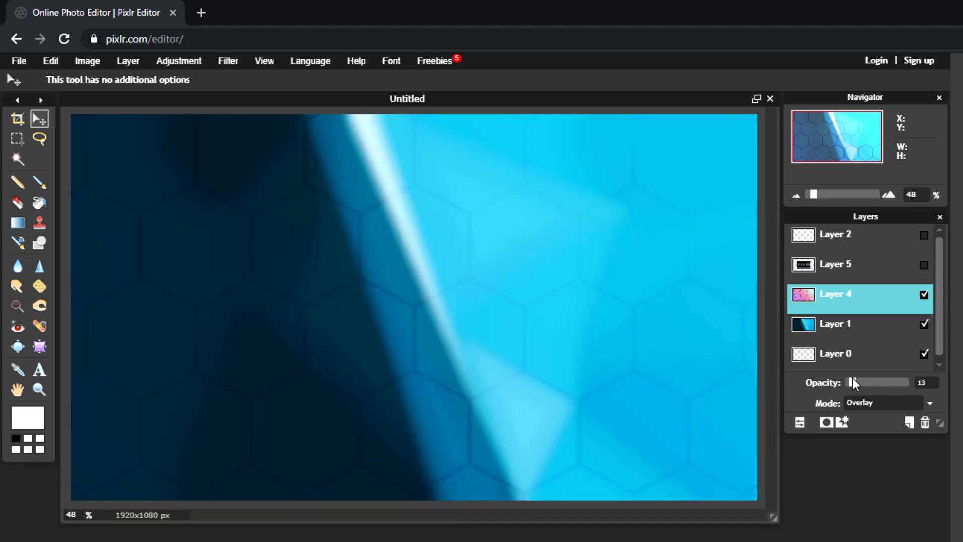
{"action": "left_click_drag", "start_coordinate": [853, 383], "coordinate": [853, 384]}
{"action": "left_click", "coordinate": [800, 422]}
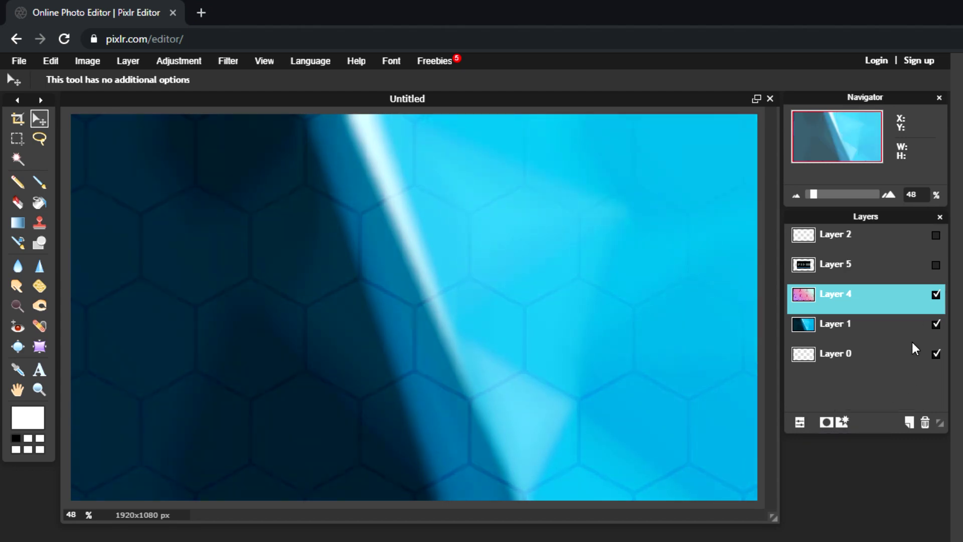
- Apply a light Gaussian blur to the hexagon pattern on Layer 4
{"action": "left_click", "coordinate": [229, 62]}
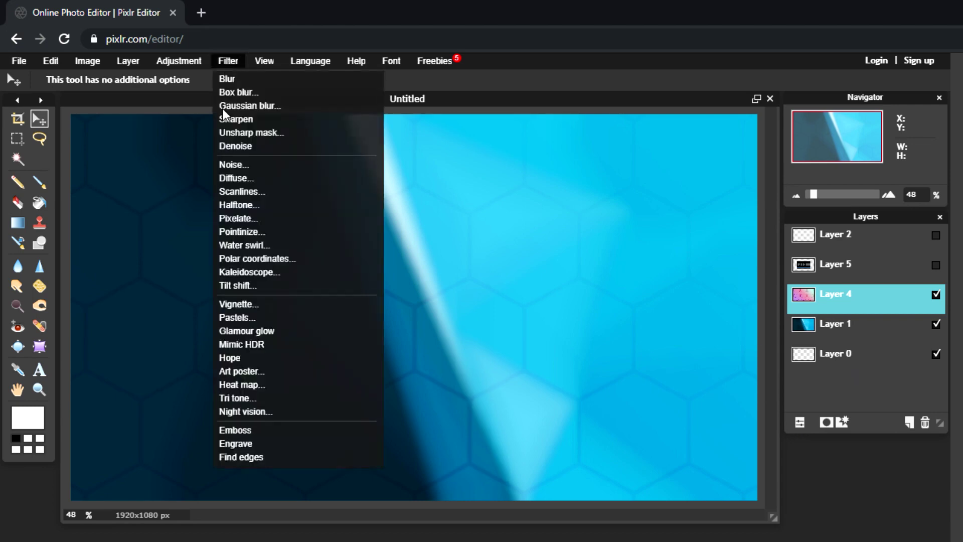
{"action": "left_click", "coordinate": [249, 103]}
{"action": "left_click_drag", "start_coordinate": [425, 304], "coordinate": [401, 305]}
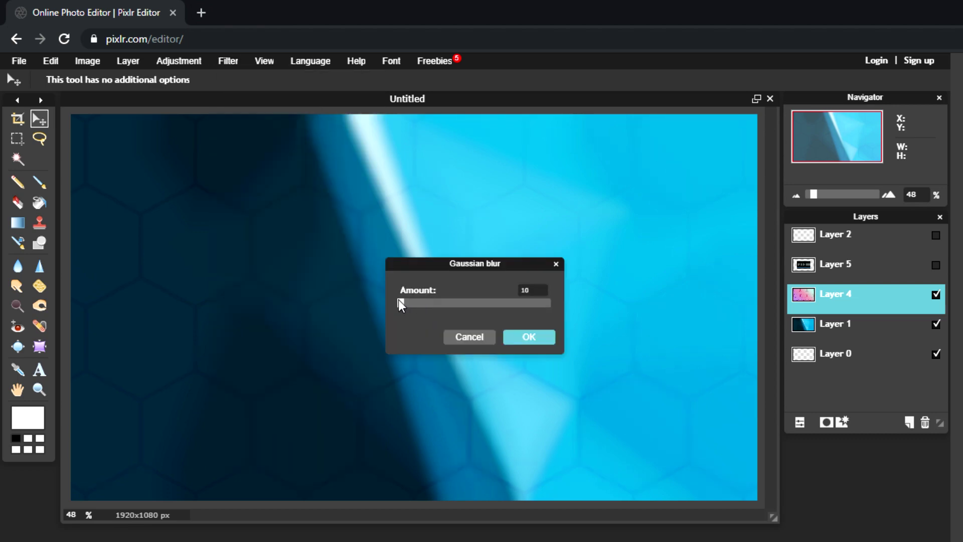
{"action": "left_click_drag", "start_coordinate": [401, 304], "coordinate": [415, 307]}
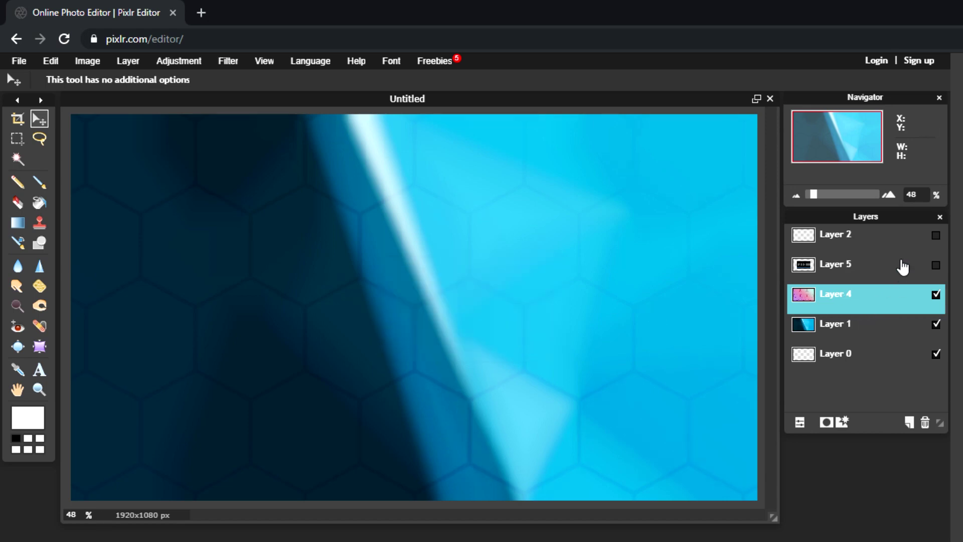
- Show the end screen template on Layer 5 and enlarge it with Free transform to fill the whole canvas
{"action": "left_click", "coordinate": [935, 265]}
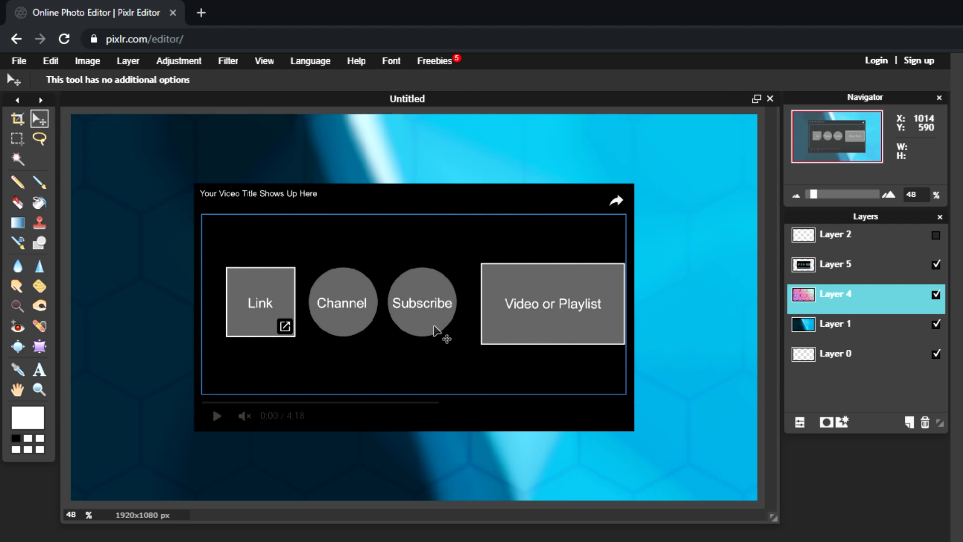
{"action": "left_click", "coordinate": [435, 331]}
{"action": "left_click", "coordinate": [51, 61]}
{"action": "left_click", "coordinate": [77, 170]}
{"action": "left_click_drag", "start_coordinate": [197, 176], "coordinate": [76, 81]}
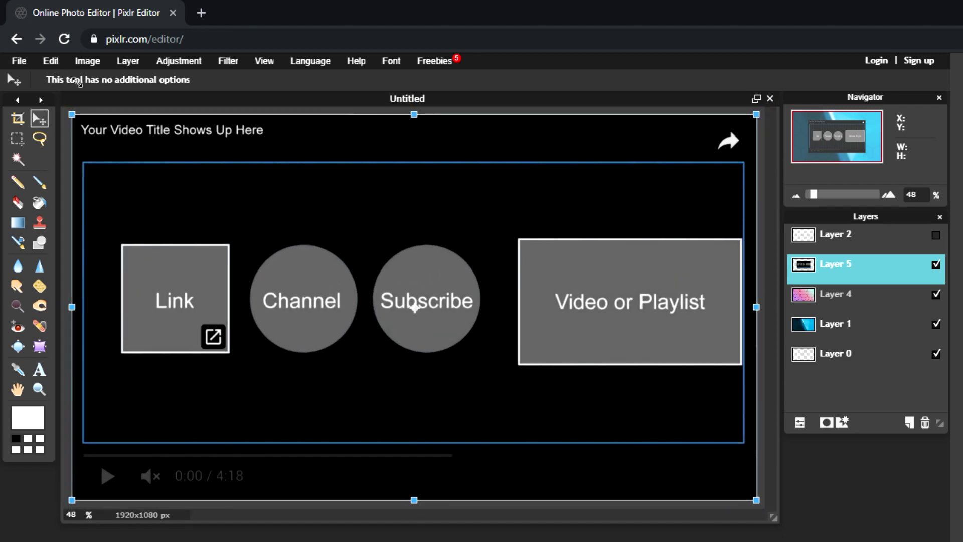
{"action": "key", "text": "Return"}
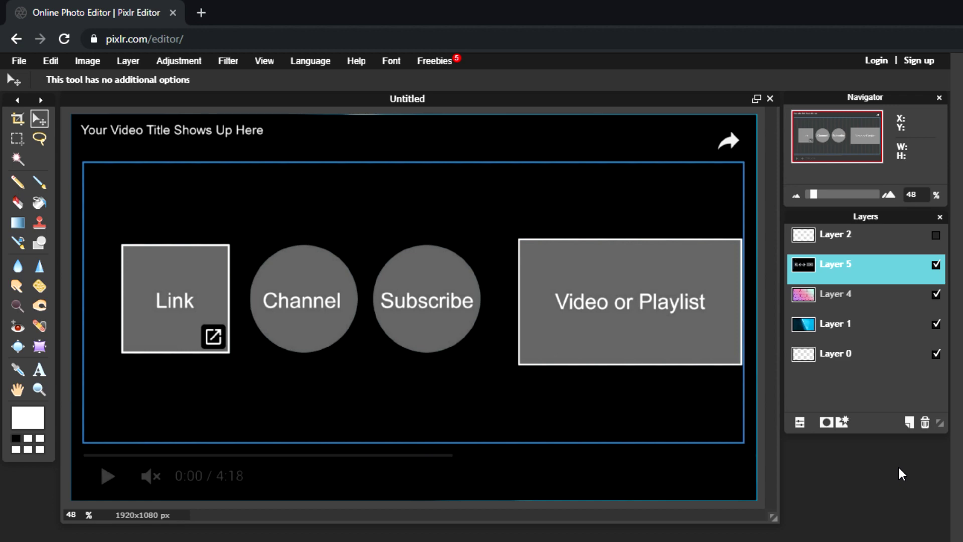
- Add a new layer above the template for the white placeholder shapes, and hide the end screen template on Layer 5
{"action": "left_click", "coordinate": [908, 422]}
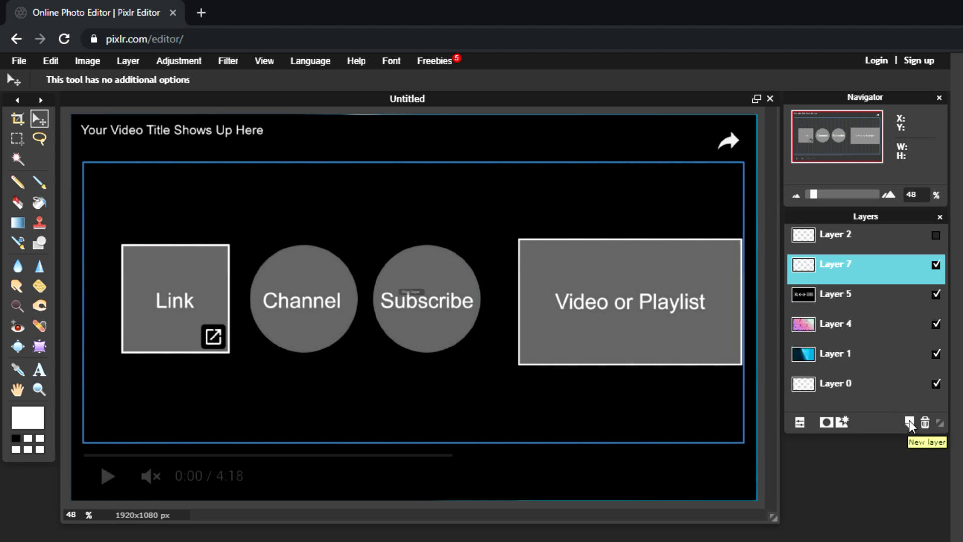
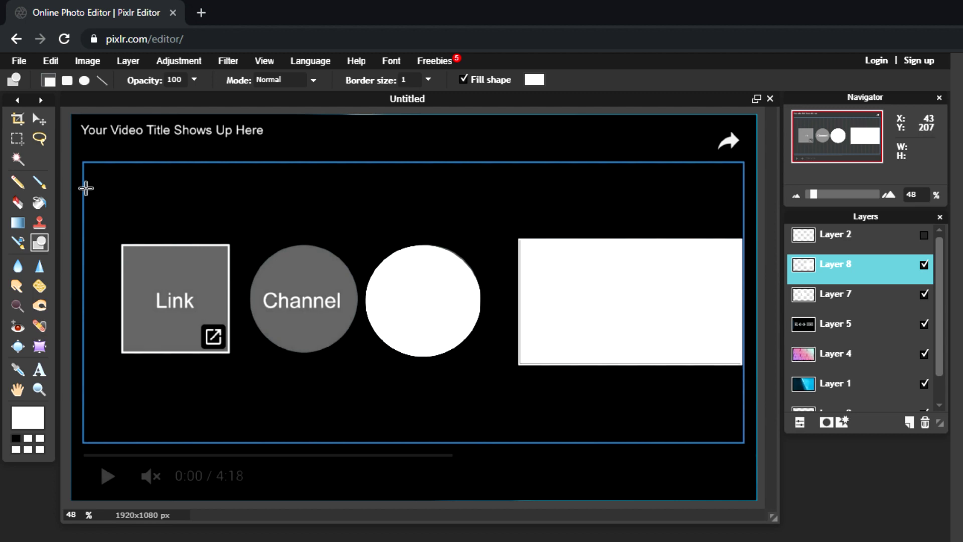
{"action": "left_click", "coordinate": [39, 119]}
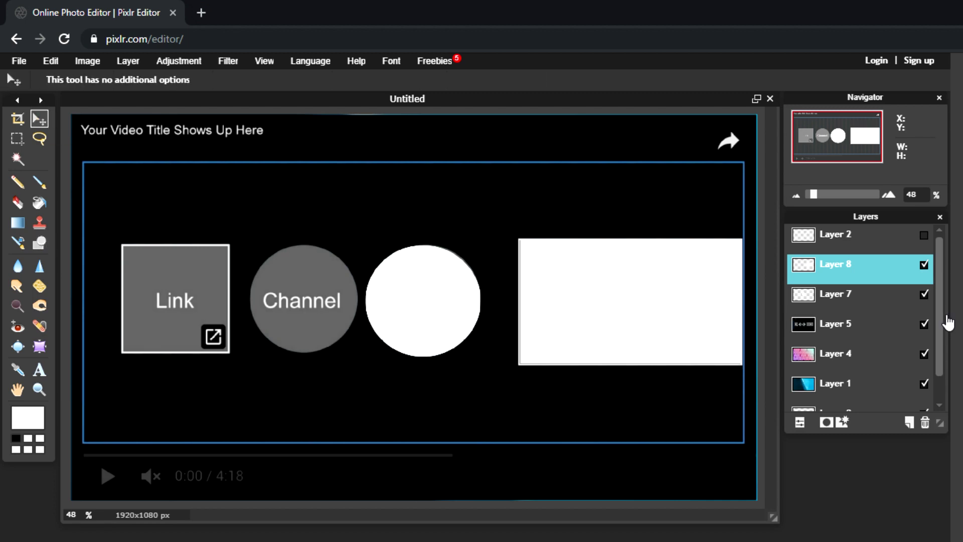
{"action": "left_click", "coordinate": [905, 325]}
{"action": "left_click", "coordinate": [924, 325]}
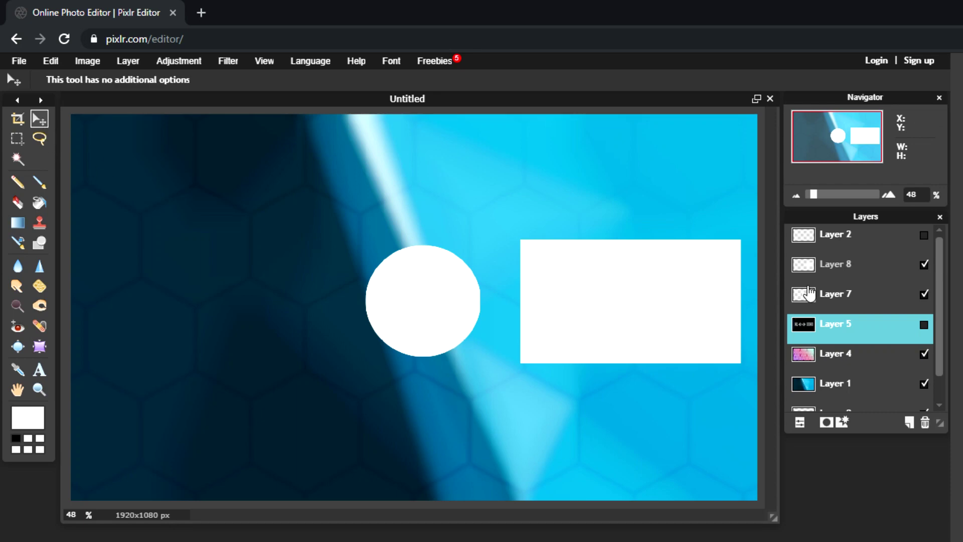
- Nudge the white circle on Layer 7 slightly right and down and the white rectangle on Layer 8 slightly right
{"action": "left_click", "coordinate": [657, 345]}
{"action": "left_click_drag", "start_coordinate": [445, 295], "coordinate": [453, 301]}
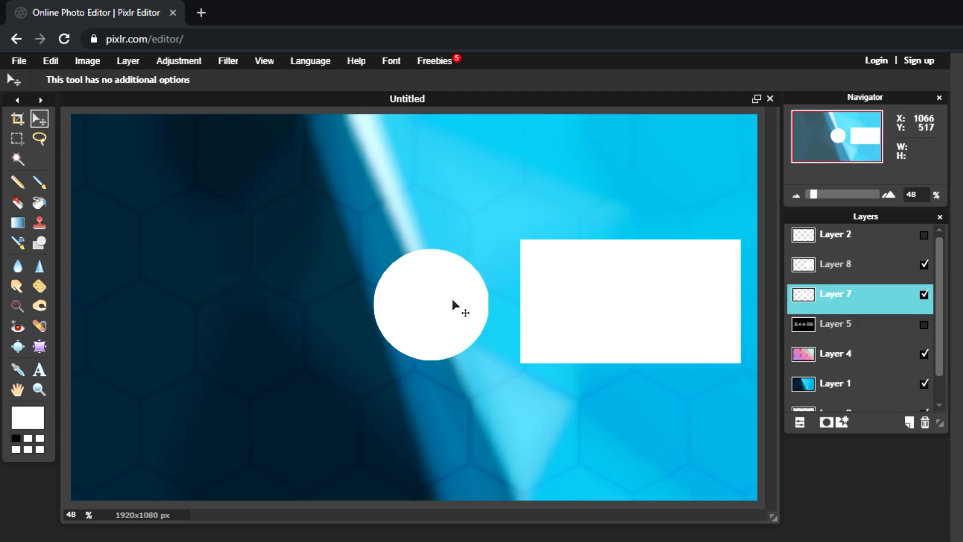
{"action": "left_click", "coordinate": [870, 268]}
{"action": "left_click_drag", "start_coordinate": [627, 307], "coordinate": [633, 308]}
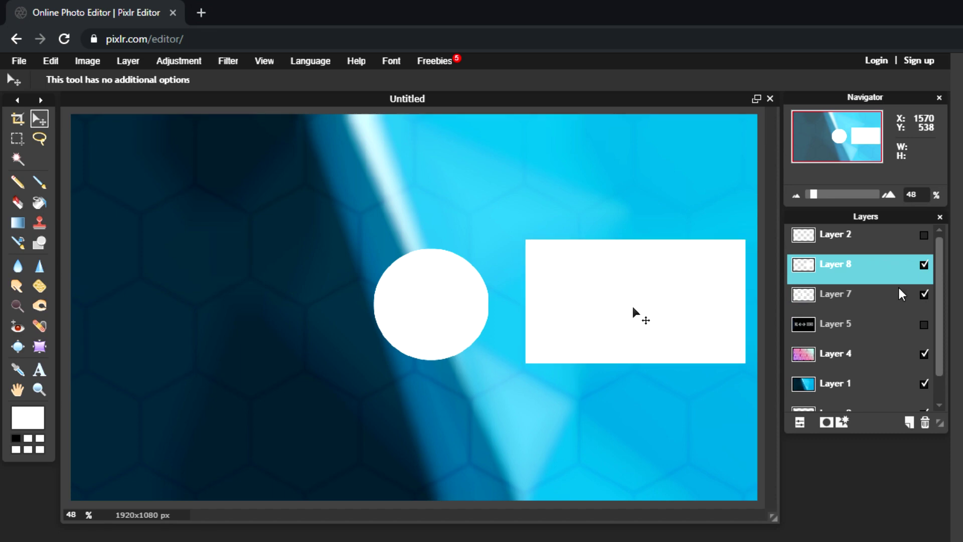
- Duplicate the white rectangle on Layer 8 and move the copy to the left side of the canvas, level with the original
{"action": "right_click", "coordinate": [870, 276]}
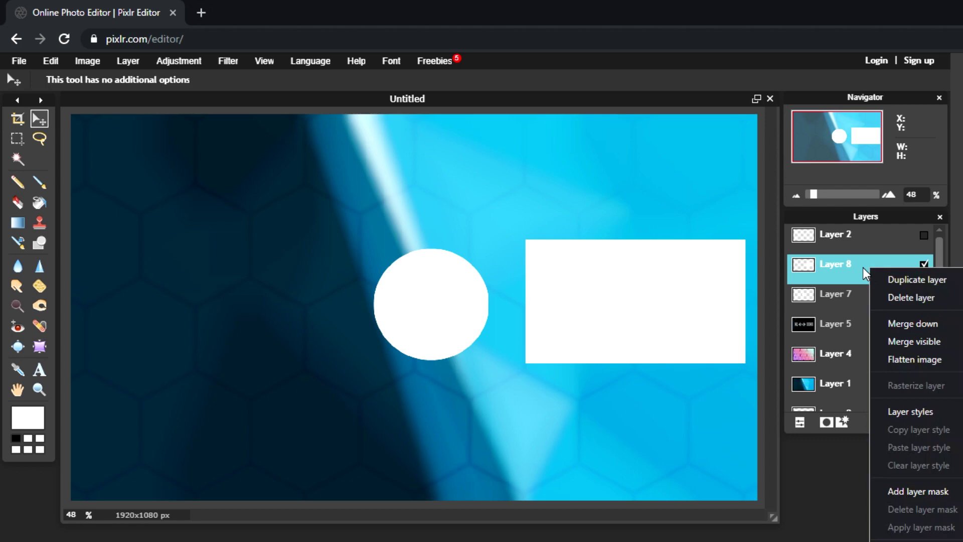
{"action": "left_click", "coordinate": [892, 280]}
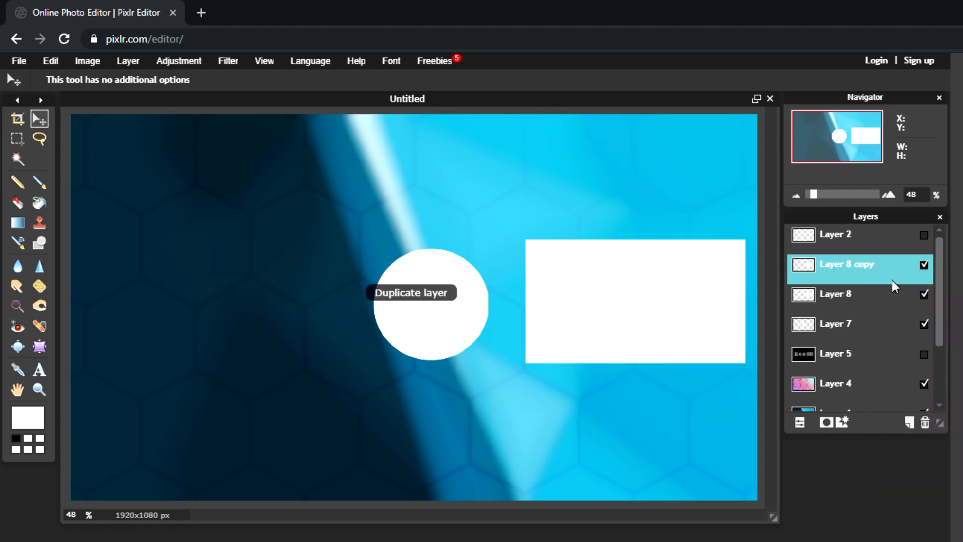
{"action": "left_click_drag", "start_coordinate": [656, 321], "coordinate": [215, 321]}
- Adjust the positions of the right rectangle and the circle to balance the row of three placeholders
{"action": "left_click", "coordinate": [893, 300]}
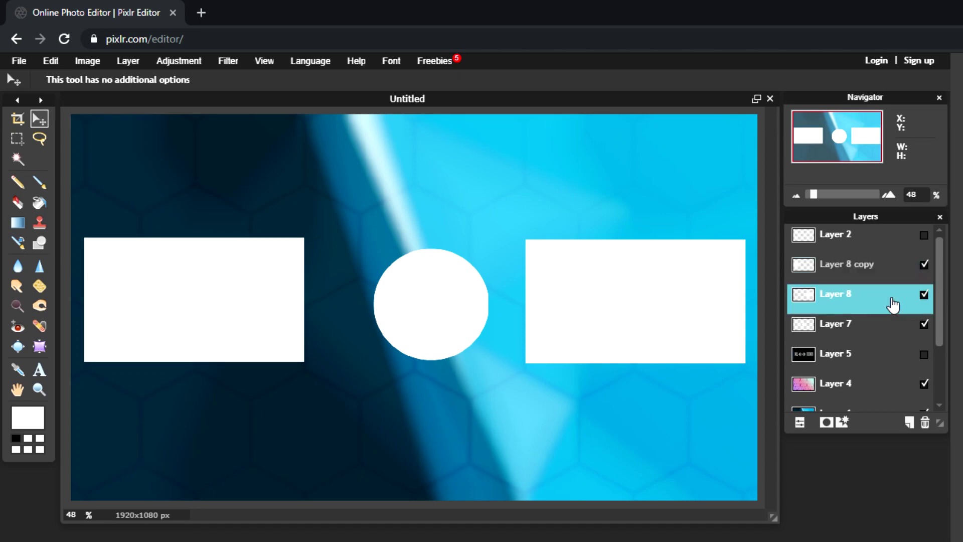
{"action": "mouse_move", "coordinate": [446, 314]}
{"action": "left_mouse_down"}
{"action": "mouse_move", "coordinate": [435, 314]}
{"action": "mouse_move", "coordinate": [452, 316]}
{"action": "left_mouse_up"}
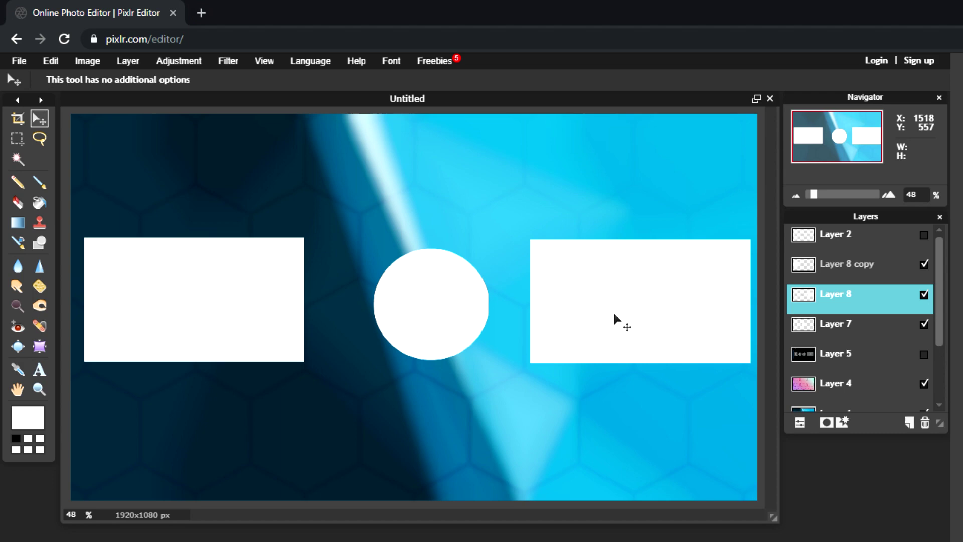
{"action": "left_click_drag", "start_coordinate": [616, 309], "coordinate": [394, 311]}
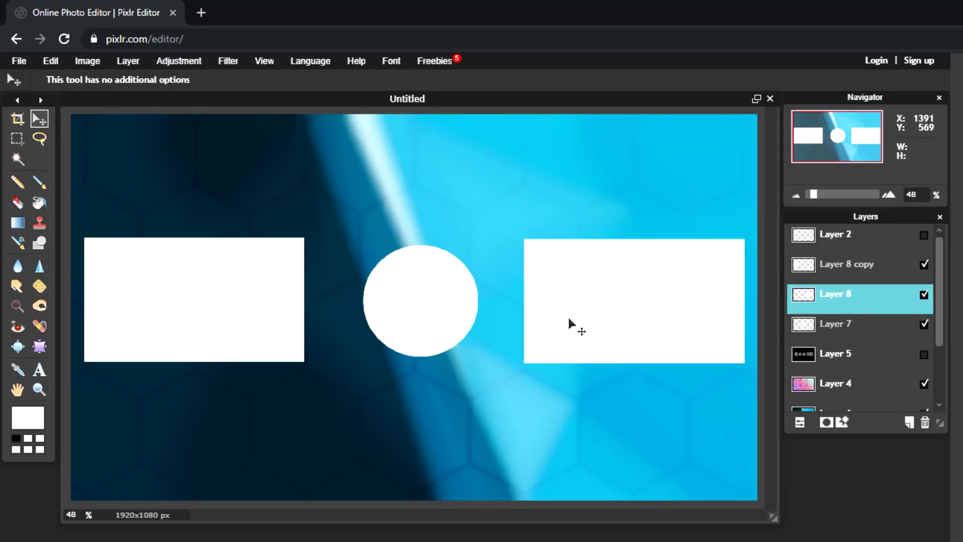
- Show the white burst shapes on Layer 2 and enlarge them with Free transform until they reach the canvas edges
{"action": "left_click", "coordinate": [923, 236]}
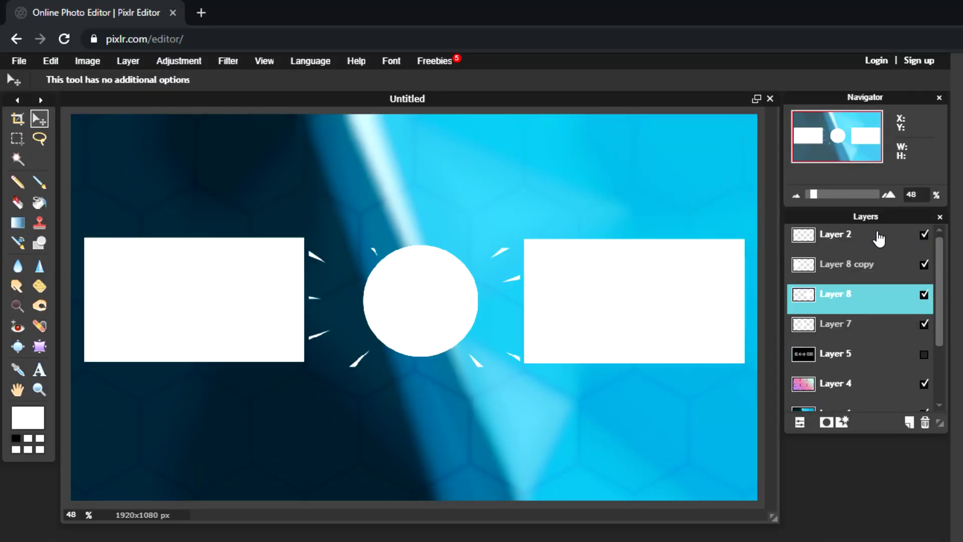
{"action": "left_click", "coordinate": [878, 240]}
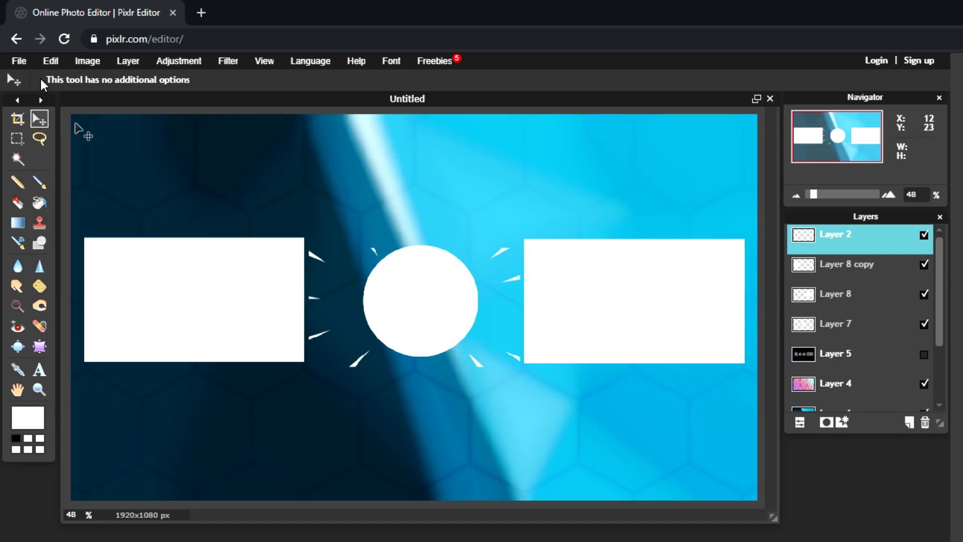
{"action": "left_click", "coordinate": [50, 61]}
{"action": "left_click", "coordinate": [68, 171]}
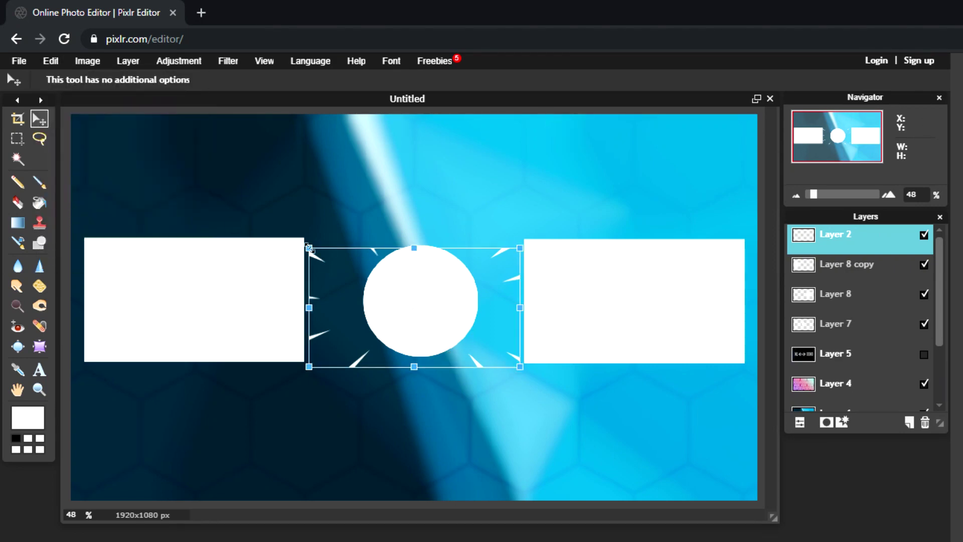
{"action": "left_click_drag", "start_coordinate": [303, 244], "coordinate": [66, 110]}
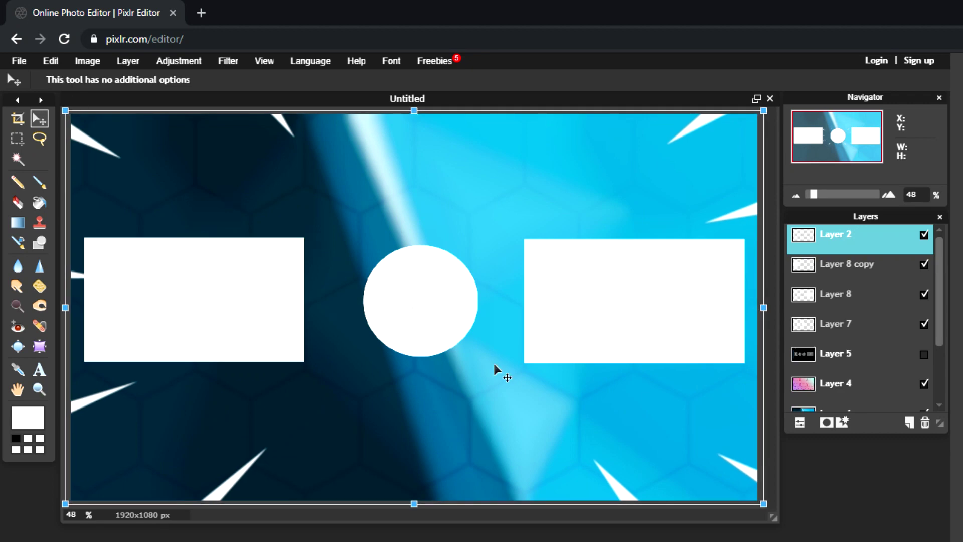
{"action": "key", "text": "Return"}
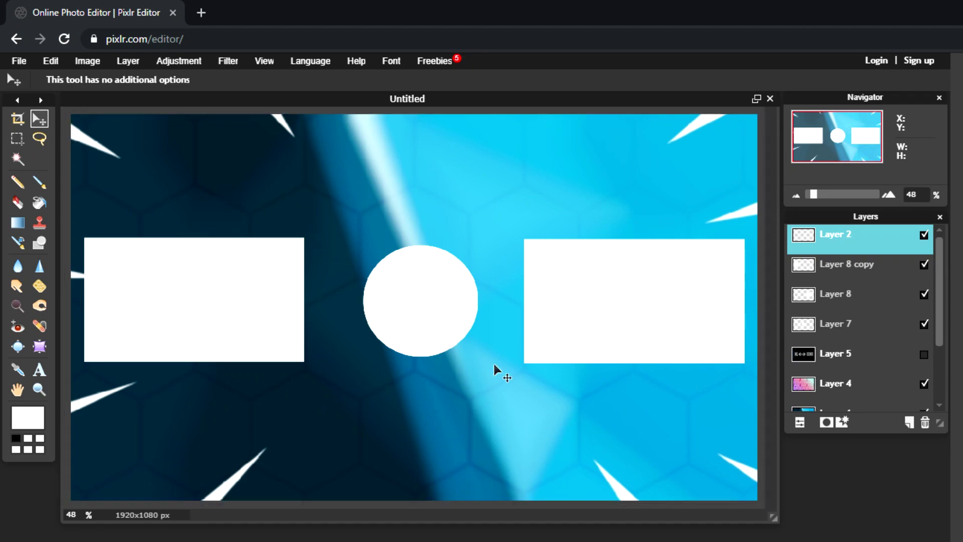
- Set the blend mode of the burst shapes on Layer 2 to Overlay
{"action": "left_click", "coordinate": [800, 422]}
{"action": "left_click", "coordinate": [862, 404]}
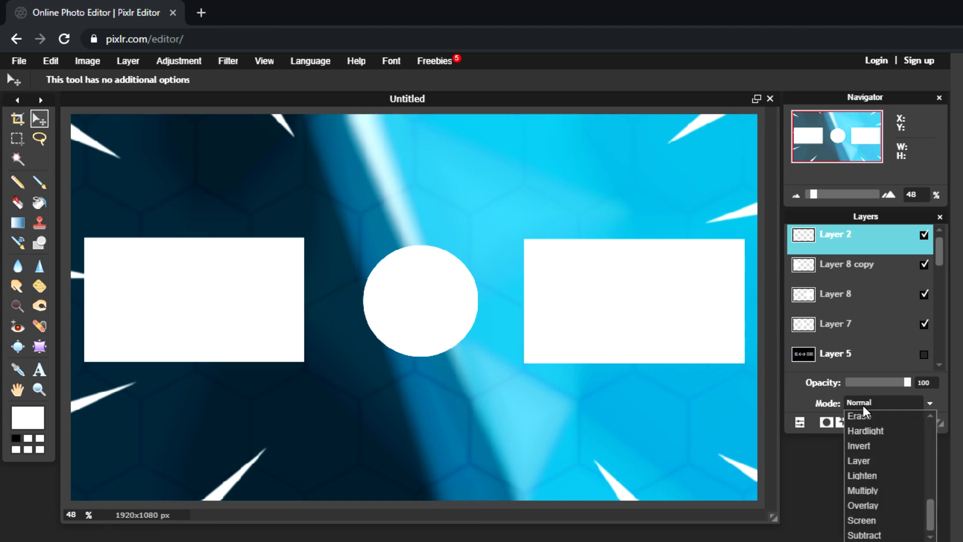
{"action": "left_click", "coordinate": [872, 504]}
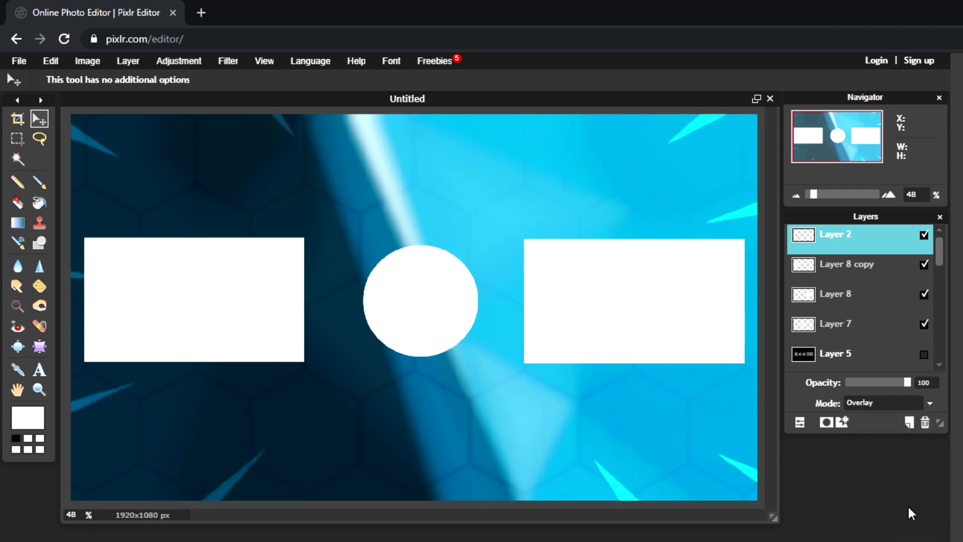
{"action": "left_click", "coordinate": [801, 421]}
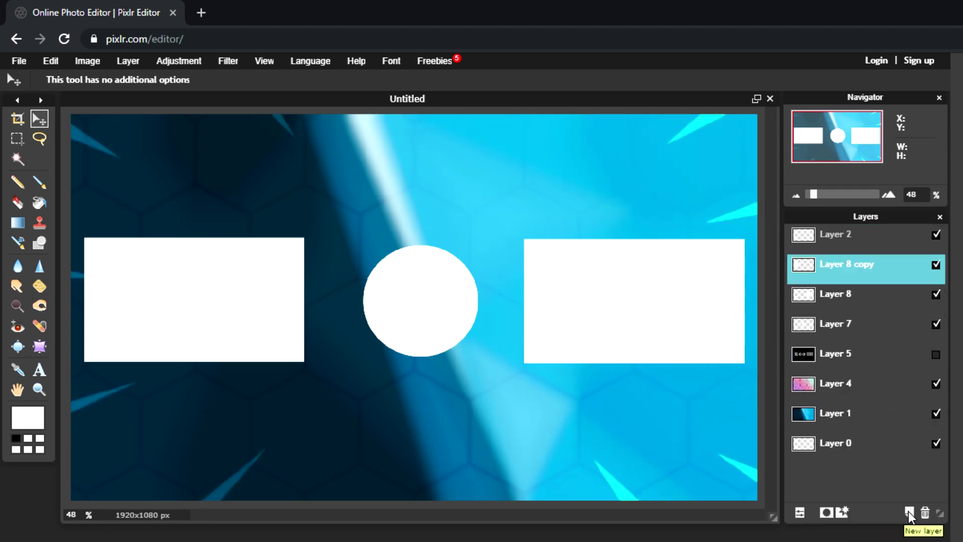
- Add a new layer and enter the title text "EJ Tech" above the circle placeholder
{"action": "left_click", "coordinate": [908, 510]}
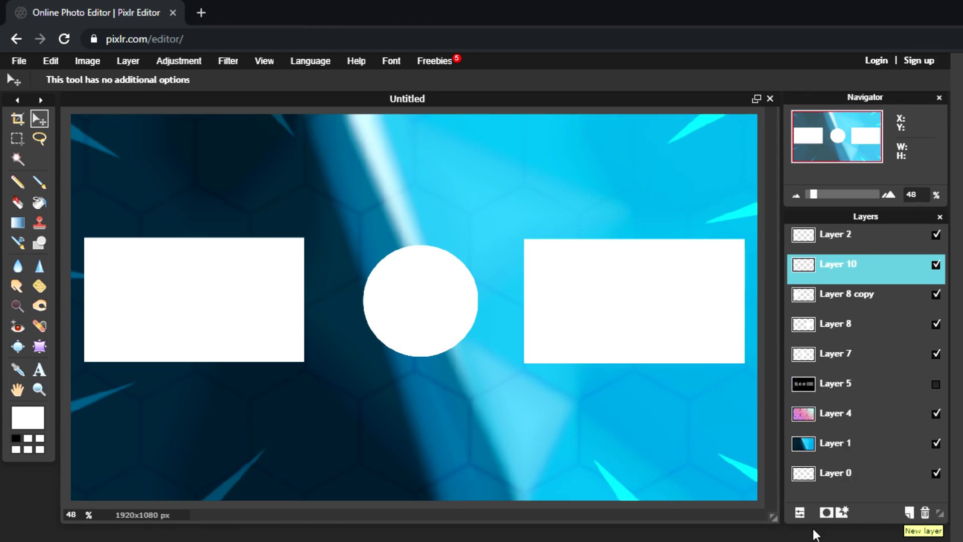
{"action": "left_click", "coordinate": [45, 371]}
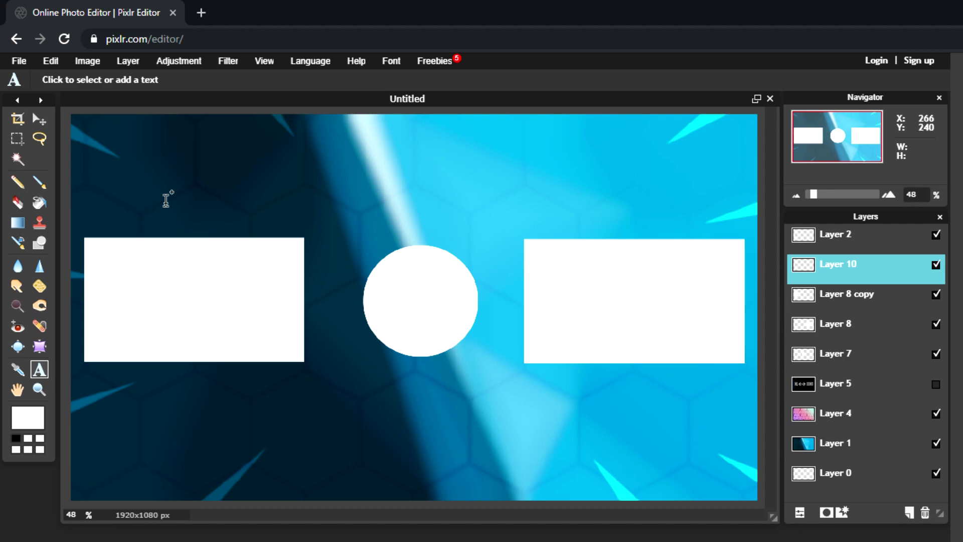
{"action": "left_click", "coordinate": [330, 162]}
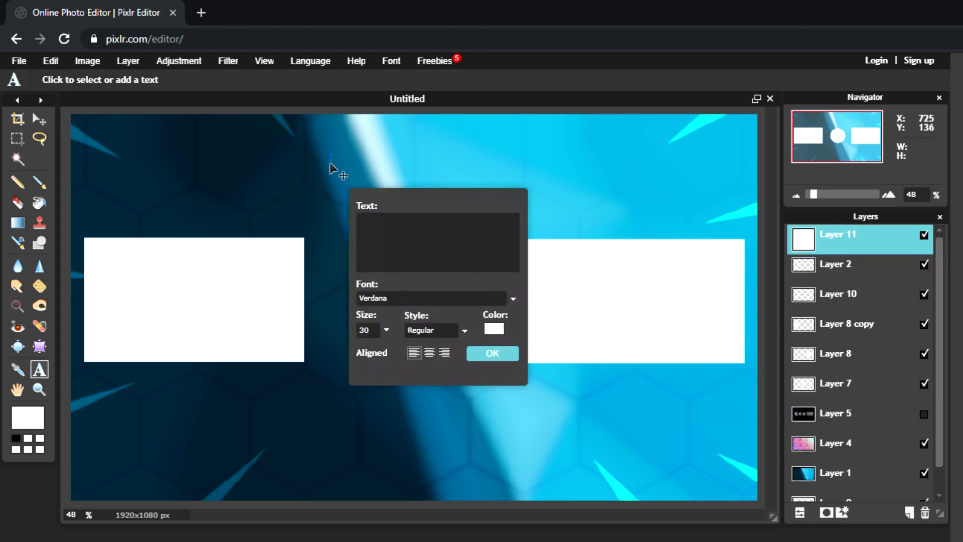
{"action": "type", "text": "EJ T"}
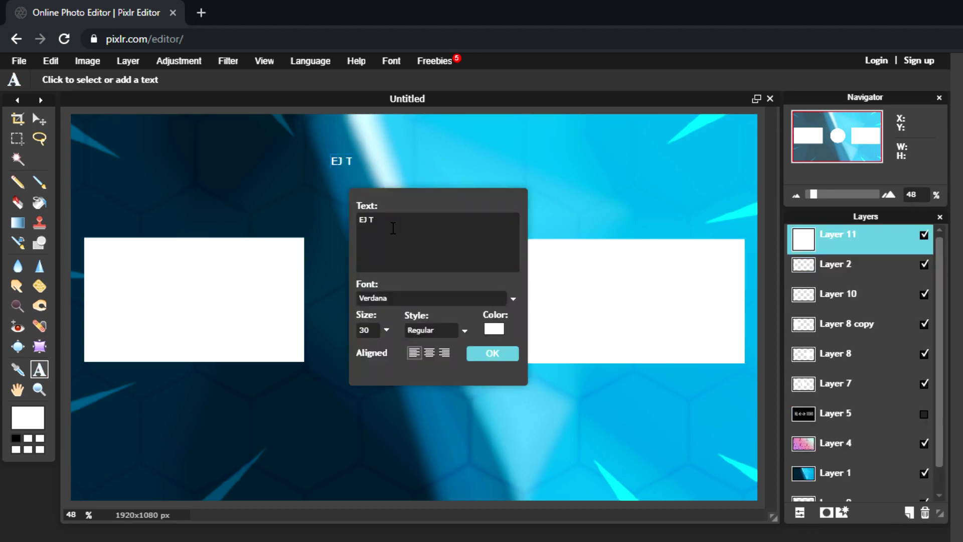
{"action": "type", "text": "ech"}
- Set the title's font to Aero, adjust its style, enlarge it, and centre it above the placeholders
{"action": "left_click", "coordinate": [463, 300]}
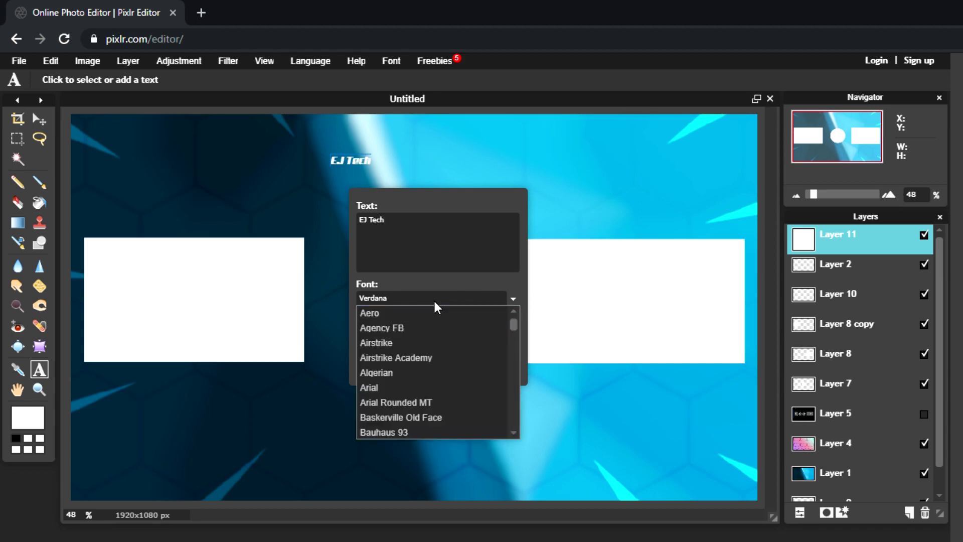
{"action": "left_click", "coordinate": [426, 314]}
{"action": "left_click", "coordinate": [464, 331]}
{"action": "left_click", "coordinate": [438, 359]}
{"action": "left_click", "coordinate": [386, 329]}
{"action": "mouse_move", "coordinate": [321, 350]}
{"action": "left_mouse_down"}
{"action": "mouse_move", "coordinate": [361, 350]}
{"action": "mouse_move", "coordinate": [333, 351]}
{"action": "left_mouse_up"}
{"action": "left_click", "coordinate": [481, 354]}
{"action": "left_click", "coordinate": [32, 118]}
{"action": "left_click_drag", "start_coordinate": [464, 203], "coordinate": [374, 152]}
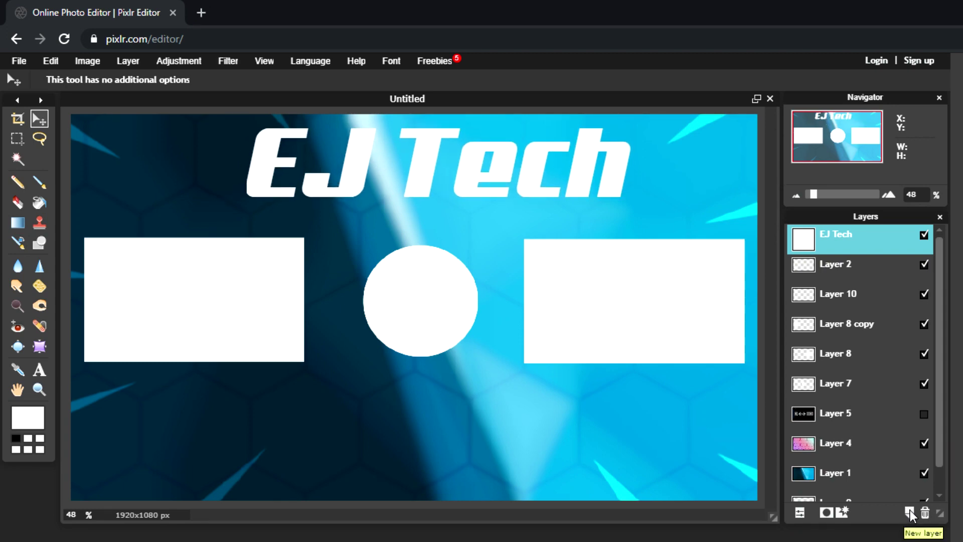
- Add a new layer with the text "SUBSCRIBE" in Agency FB and place it just below the circle
{"action": "left_click", "coordinate": [909, 511]}
{"action": "left_click", "coordinate": [42, 370]}
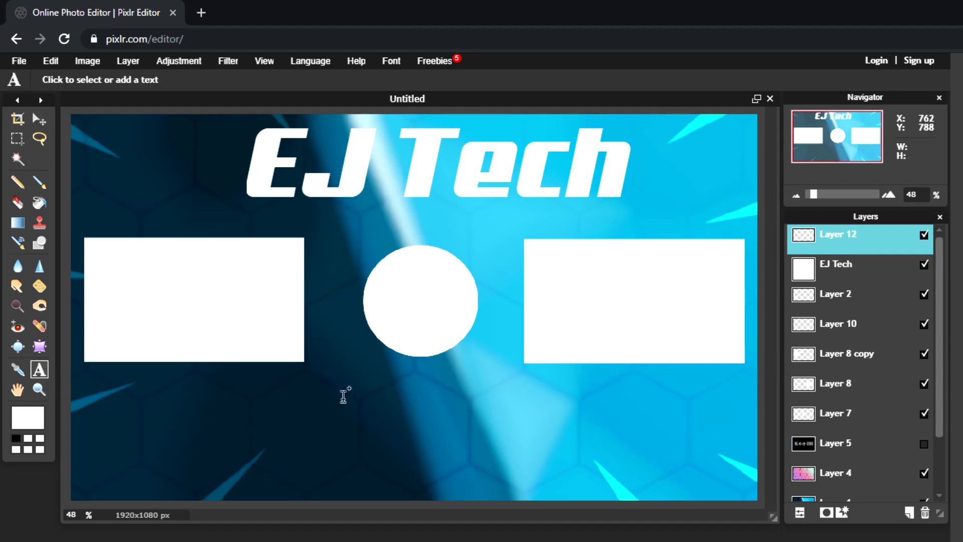
{"action": "left_click", "coordinate": [358, 401]}
{"action": "type", "text": "S"}
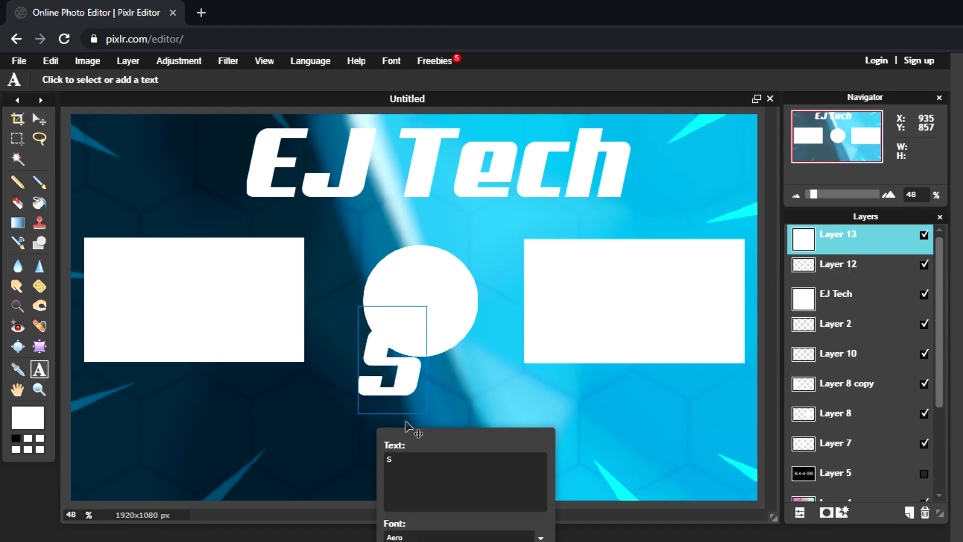
{"action": "type", "text": "UBSCRIBE"}
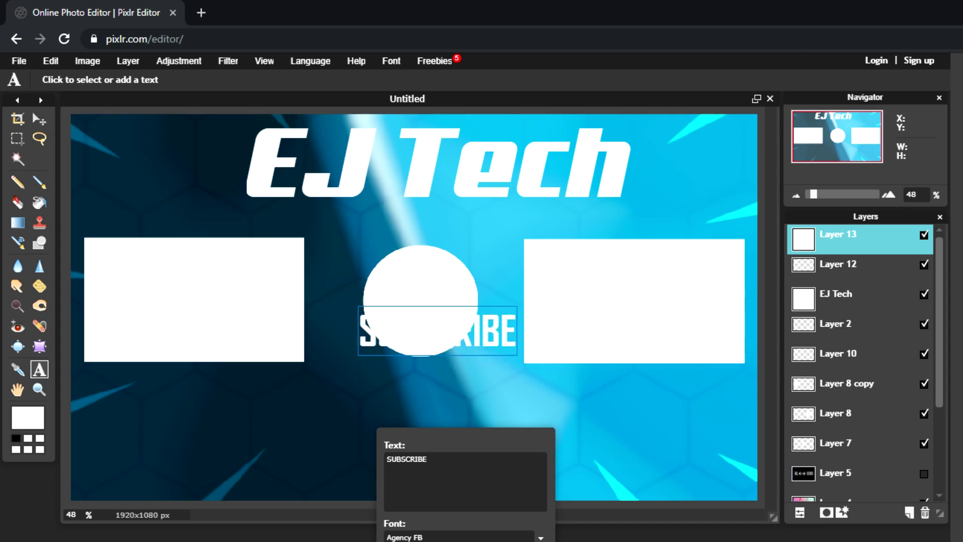
{"action": "key", "text": "v"}
{"action": "left_click_drag", "start_coordinate": [494, 333], "coordinate": [483, 381]}
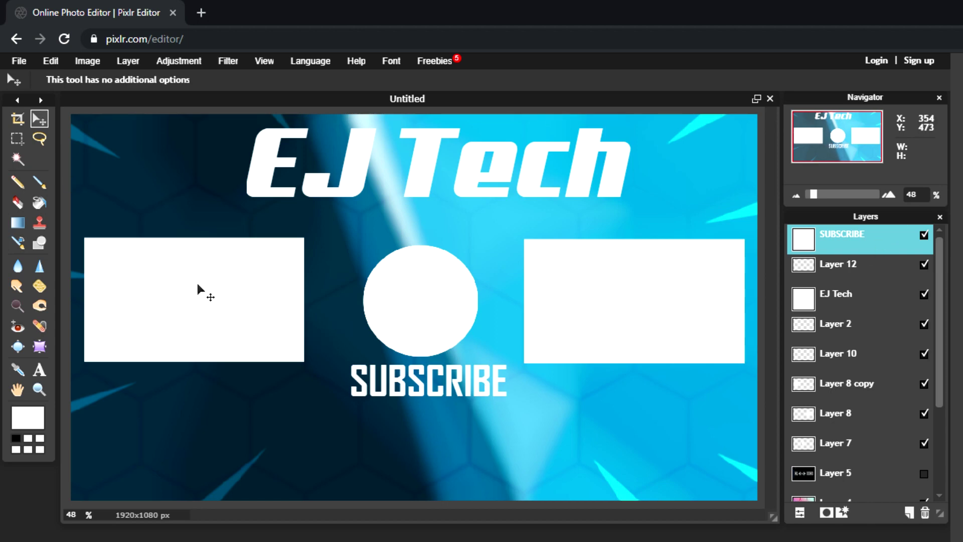
- Reduce the size of the SUBSCRIBE text and centre it under the circle
{"action": "left_click", "coordinate": [45, 372]}
{"action": "left_click", "coordinate": [489, 372]}
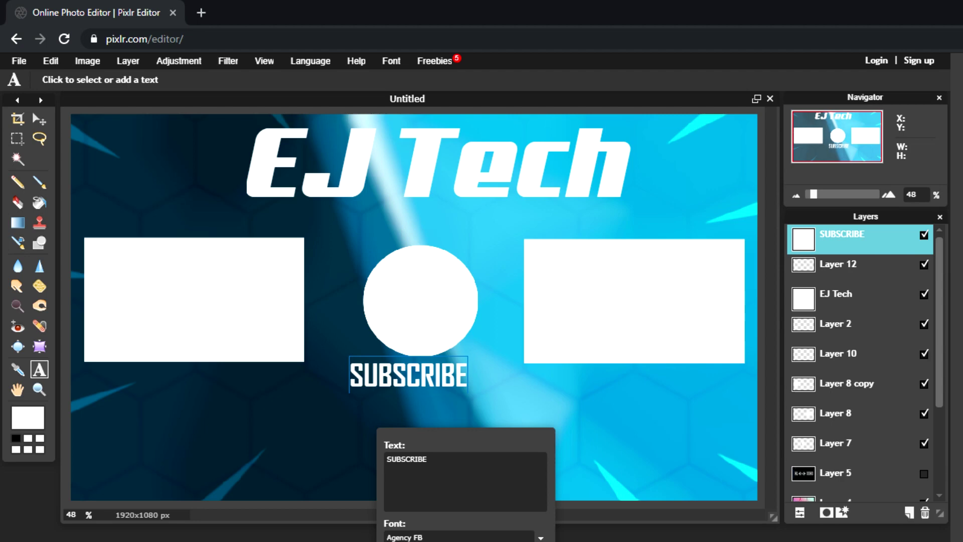
{"action": "left_click", "coordinate": [39, 119]}
{"action": "left_click_drag", "start_coordinate": [390, 381], "coordinate": [407, 384]}
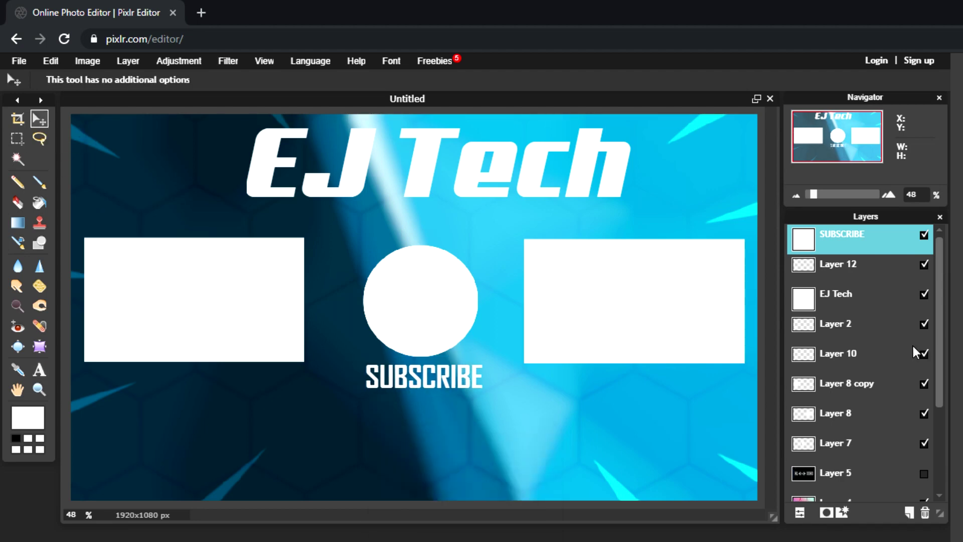
- Add a new layer with the text "THANKS FOR WATCHING!" in bold Agency FB, size 75, below the SUBSCRIBE label
{"action": "left_click", "coordinate": [908, 512]}
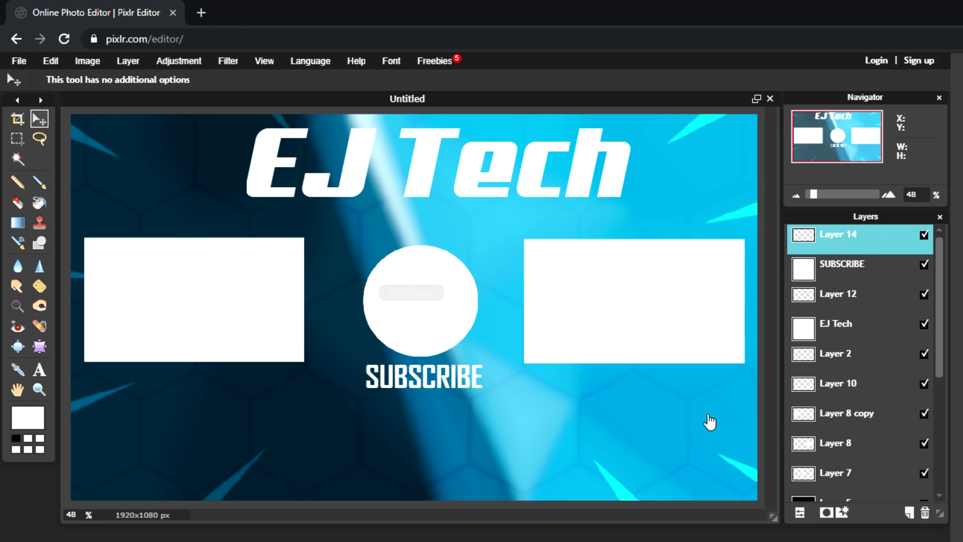
{"action": "left_click", "coordinate": [39, 369]}
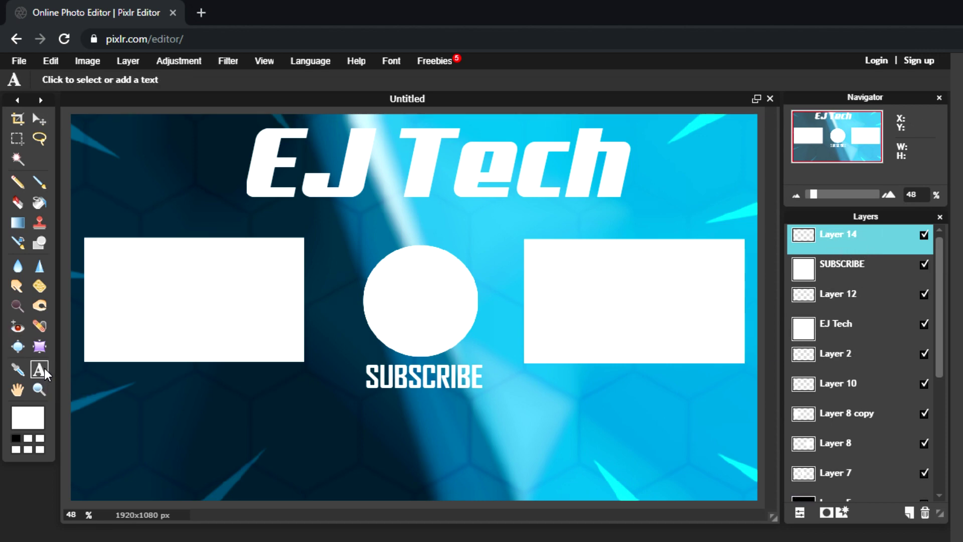
{"action": "left_click", "coordinate": [311, 446]}
{"action": "type", "text": "THANKS"}
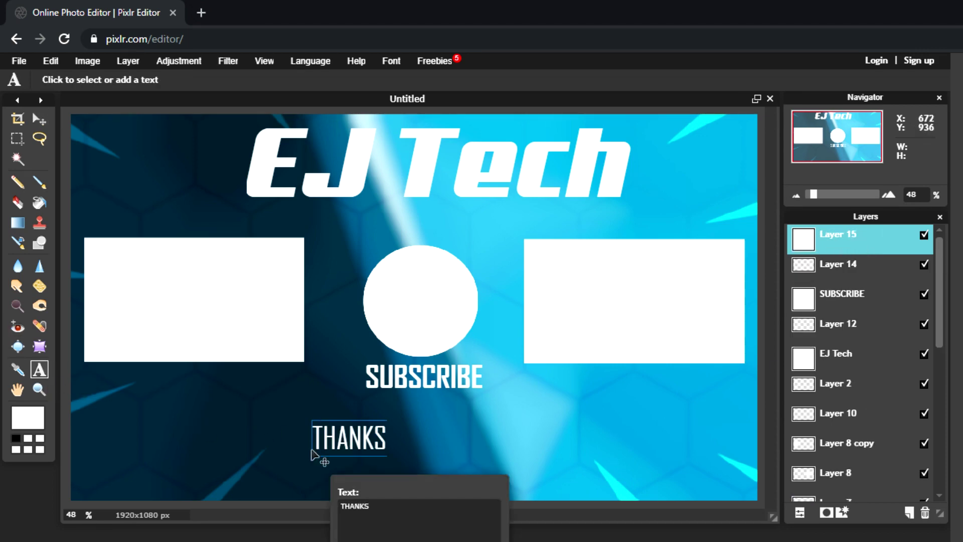
{"action": "type", "text": " FOR WATCHING!"}
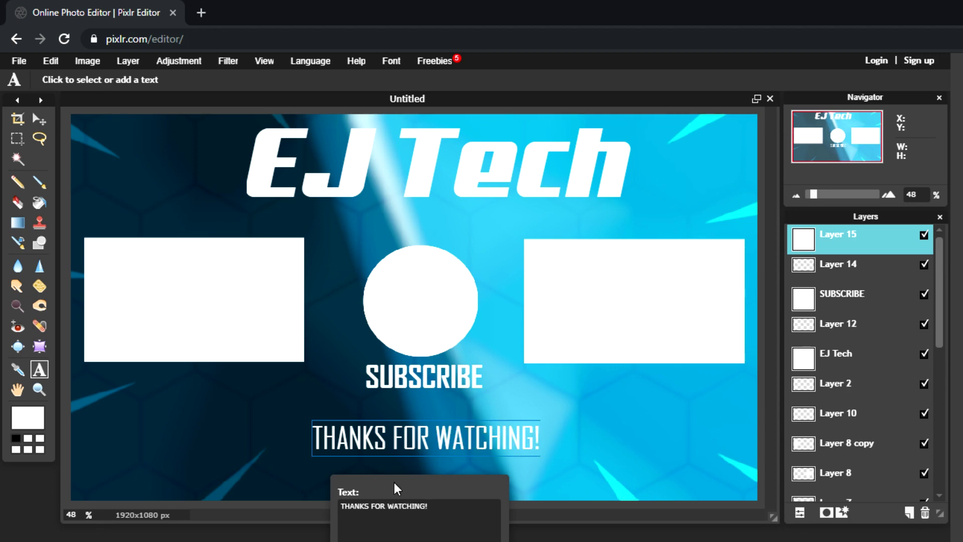
{"action": "left_click_drag", "start_coordinate": [396, 488], "coordinate": [632, 398]}
{"action": "left_click", "coordinate": [603, 525]}
{"action": "left_click", "coordinate": [660, 532]}
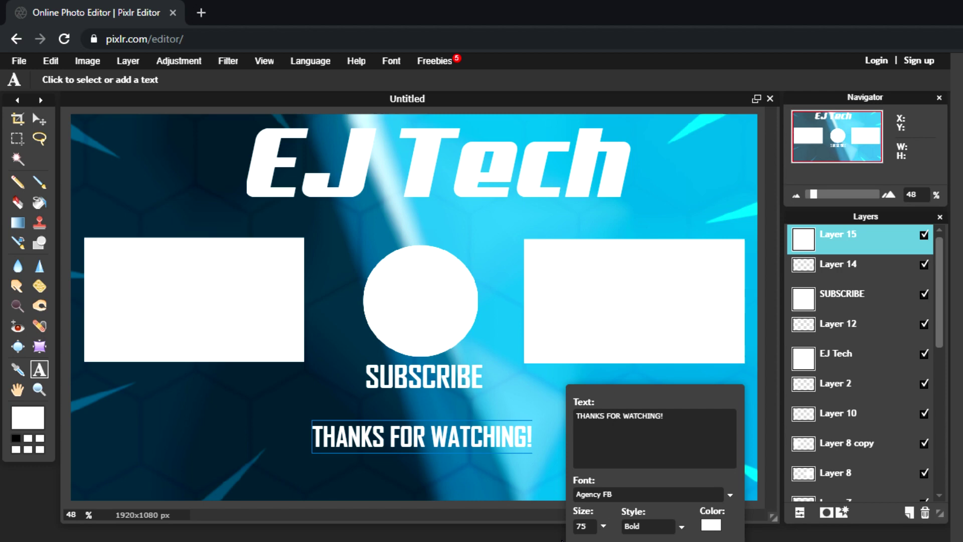
- Merge the Layer 8 copy rectangle down into Layer 8 and check the merged layer by toggling its visibility
{"action": "left_click", "coordinate": [853, 443]}
{"action": "scroll", "coordinate": [920, 376], "scroll_direction": "down", "scroll_amount": 3}
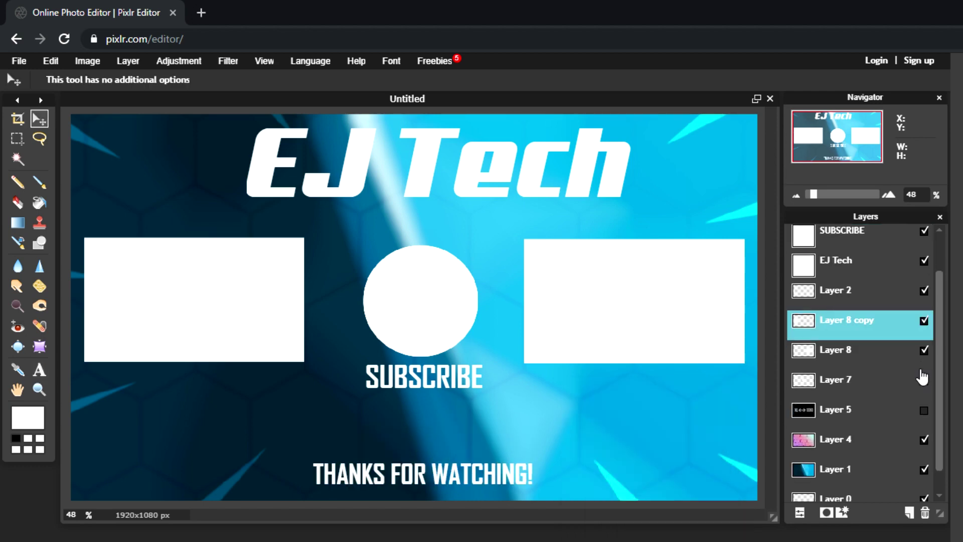
{"action": "left_click", "coordinate": [924, 314]}
{"action": "left_click", "coordinate": [924, 314]}
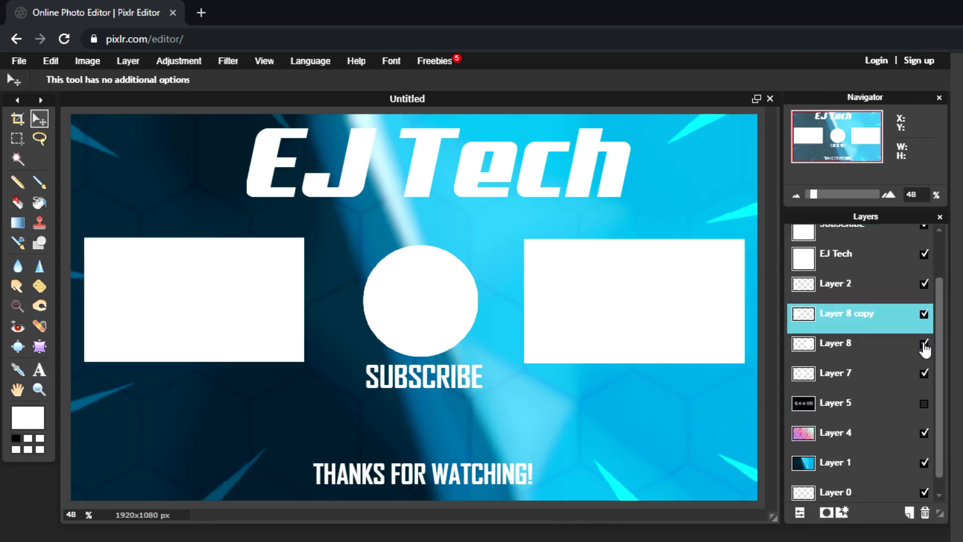
{"action": "right_click", "coordinate": [871, 317]}
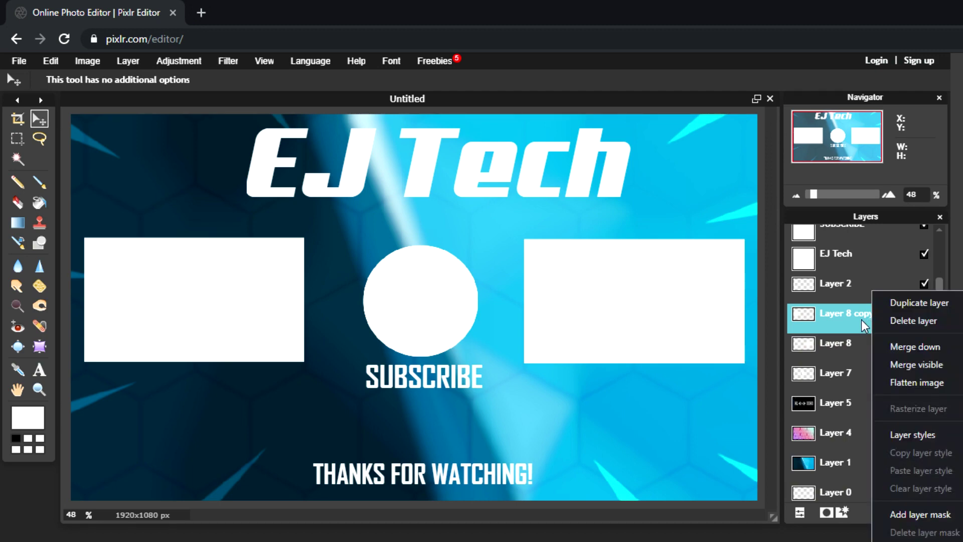
{"action": "left_click", "coordinate": [904, 345]}
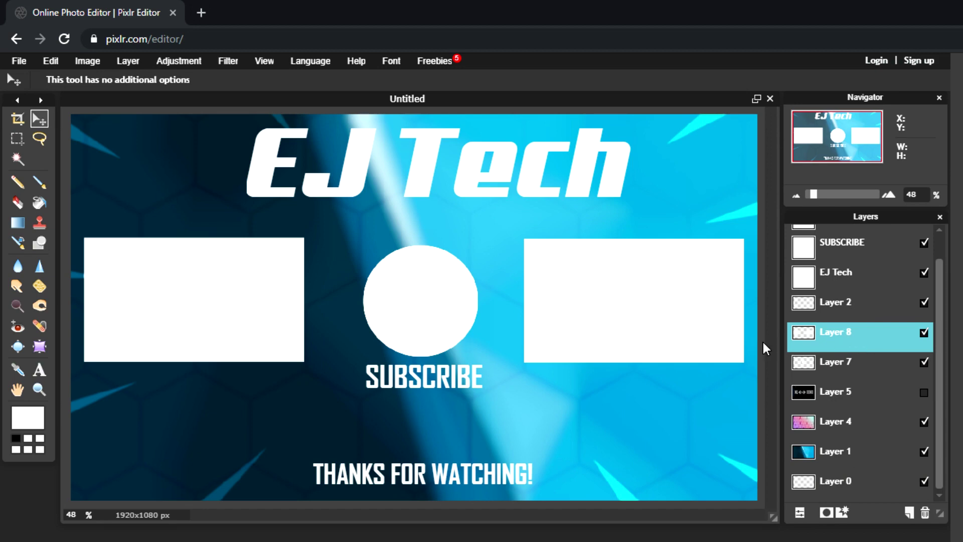
{"action": "left_click", "coordinate": [924, 333]}
{"action": "left_click", "coordinate": [923, 332]}
- Give the rectangles on Layer 8 a drop shadow with opacity 30, distance 9 and size 7
{"action": "left_click", "coordinate": [842, 512]}
{"action": "left_click", "coordinate": [330, 214]}
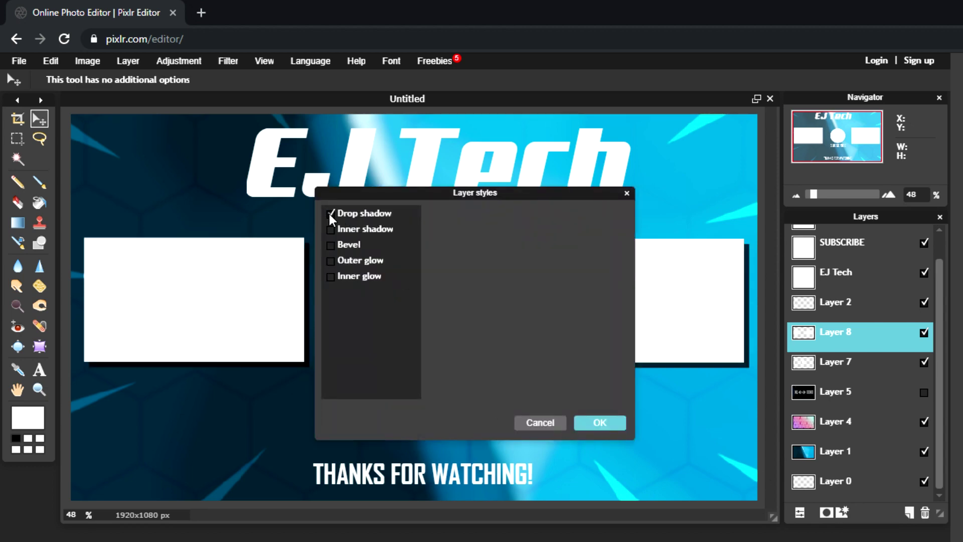
{"action": "left_click_drag", "start_coordinate": [462, 193], "coordinate": [378, 410]}
{"action": "left_click", "coordinate": [277, 430]}
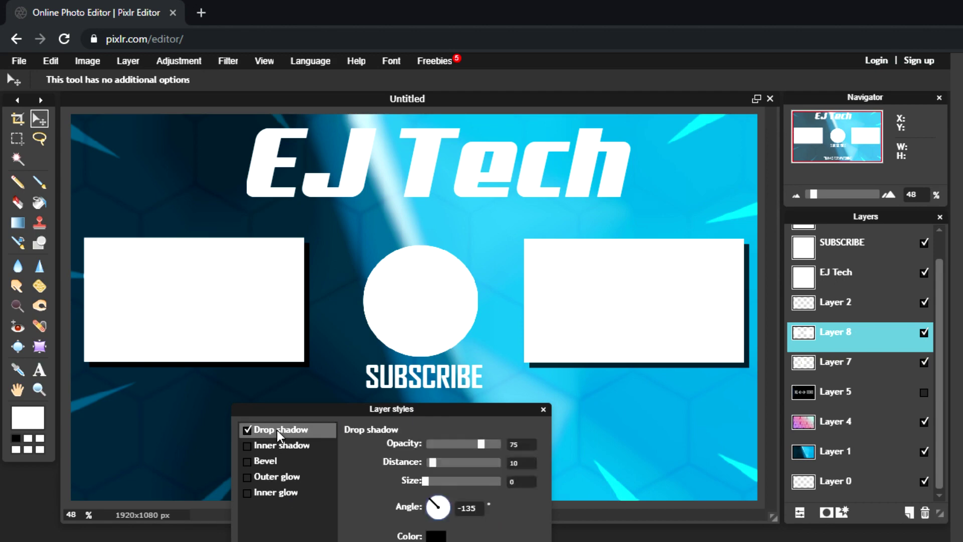
{"action": "left_click_drag", "start_coordinate": [472, 441], "coordinate": [432, 465]}
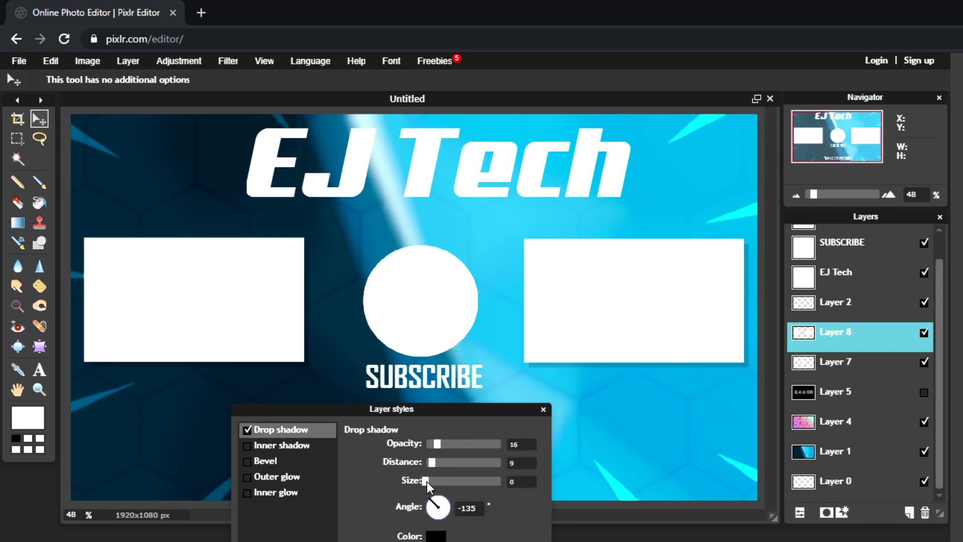
{"action": "left_click_drag", "start_coordinate": [443, 447], "coordinate": [447, 447]}
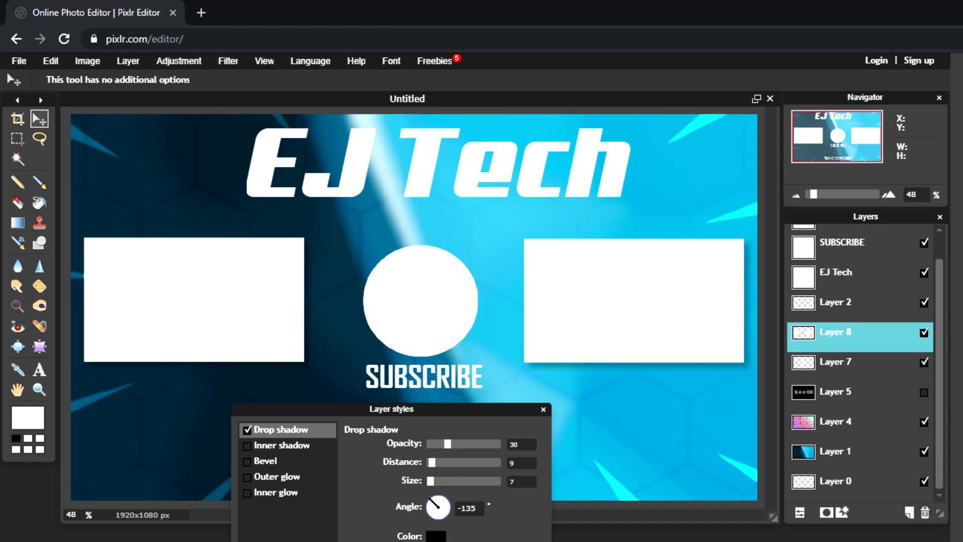
{"action": "key", "text": "Return"}
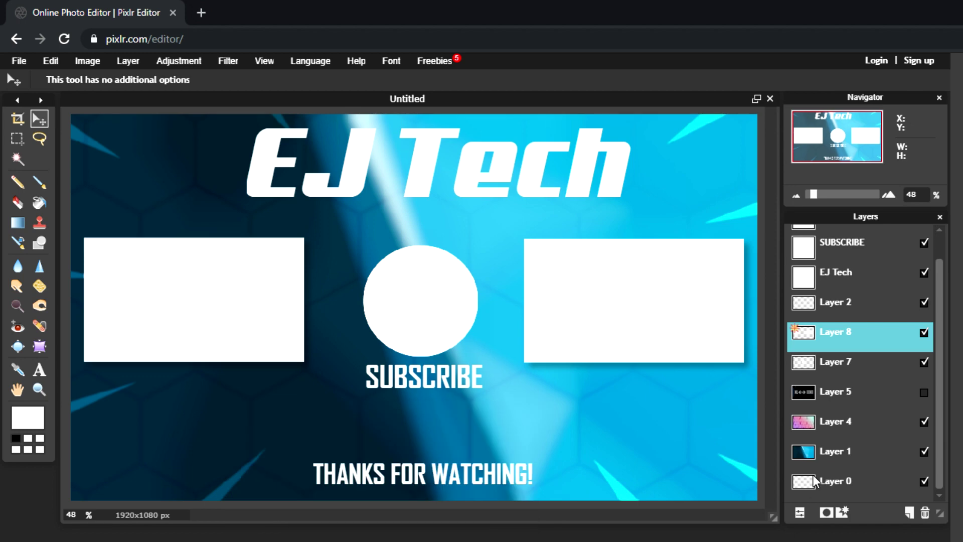
- Give the circle on Layer 7 a drop shadow with opacity 30, distance 9, size 7 and angle -95°
{"action": "left_click", "coordinate": [852, 363]}
{"action": "left_click", "coordinate": [844, 510]}
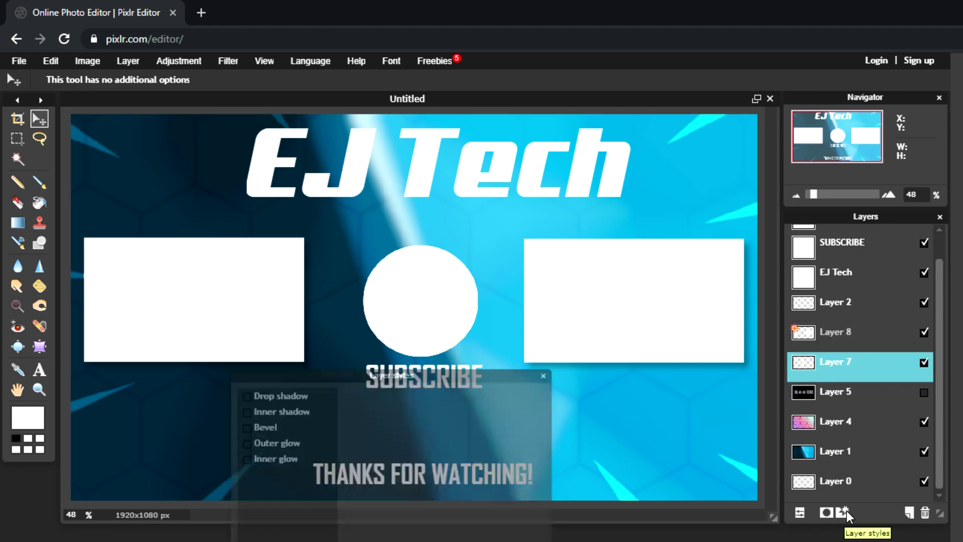
{"action": "left_click_drag", "start_coordinate": [484, 409], "coordinate": [431, 430]}
{"action": "left_click_drag", "start_coordinate": [425, 446], "coordinate": [440, 471]}
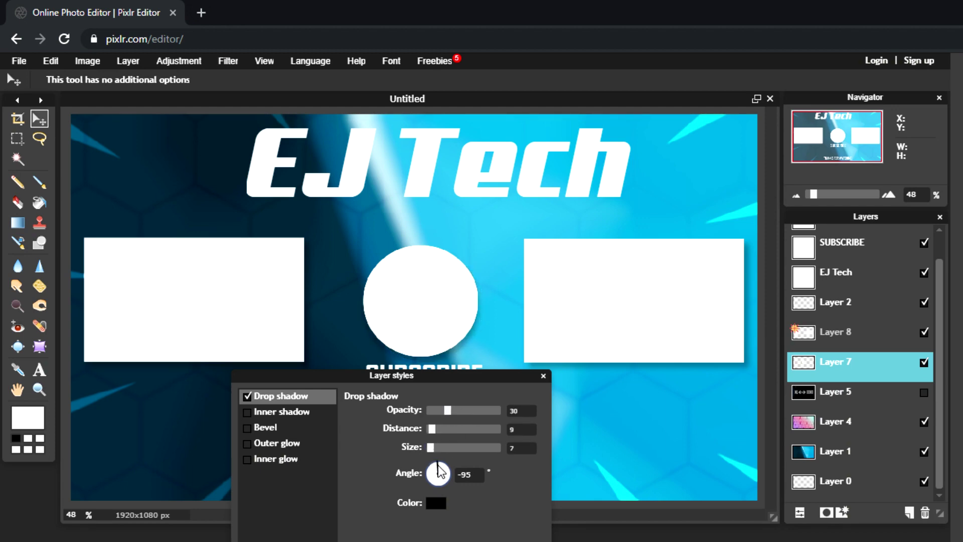
{"action": "key", "text": "Return"}
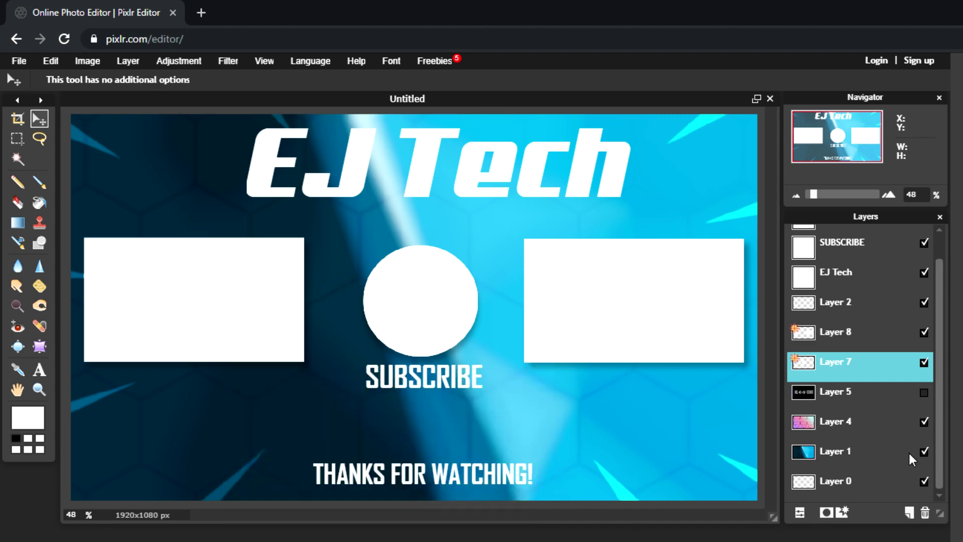
- Add drop shadows to the THANKS FOR WATCHING and SUBSCRIBE text layers and centre SUBSCRIBE under the circle
{"action": "scroll", "coordinate": [882, 326], "scroll_direction": "up", "scroll_amount": 1}
{"action": "left_click", "coordinate": [866, 272]}
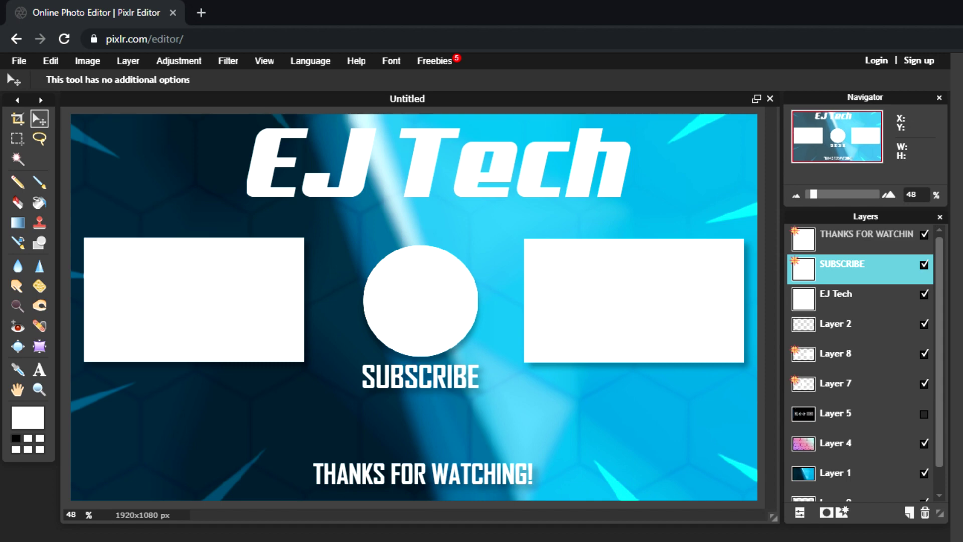
- Save the image as "Our outro" in JPEG format at quality 100 to the Graphic Designs folder
{"action": "left_click", "coordinate": [18, 59]}
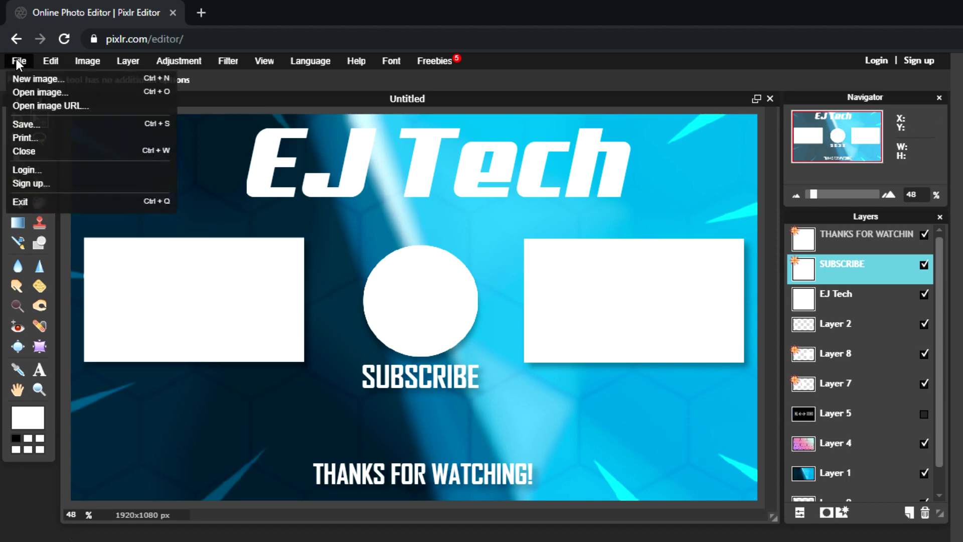
{"action": "left_click", "coordinate": [30, 125]}
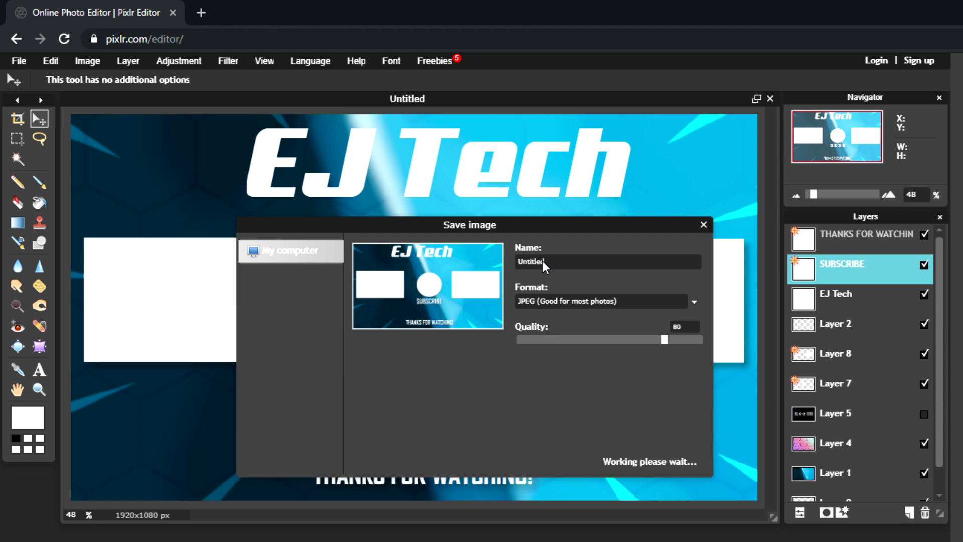
{"action": "key", "text": "BackSpace"}
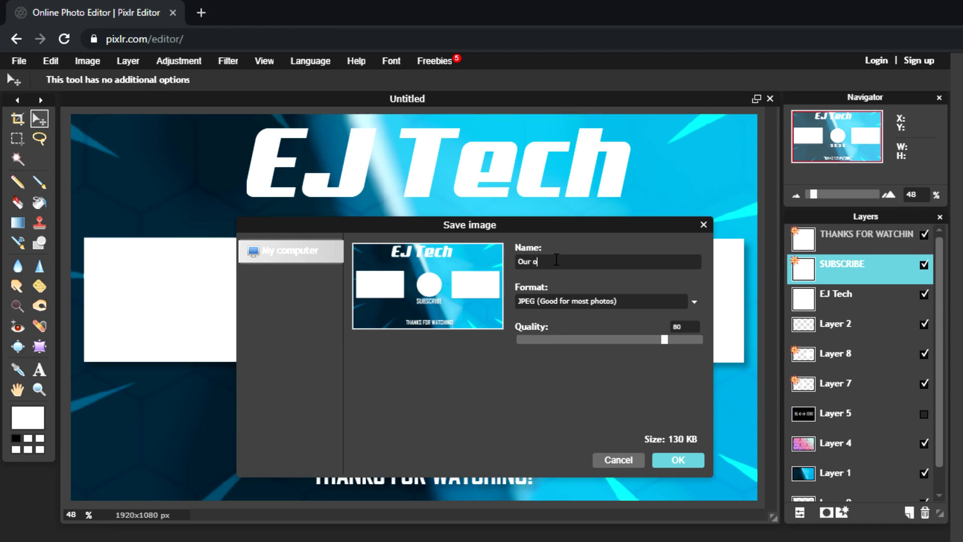
{"action": "left_click", "coordinate": [642, 301]}
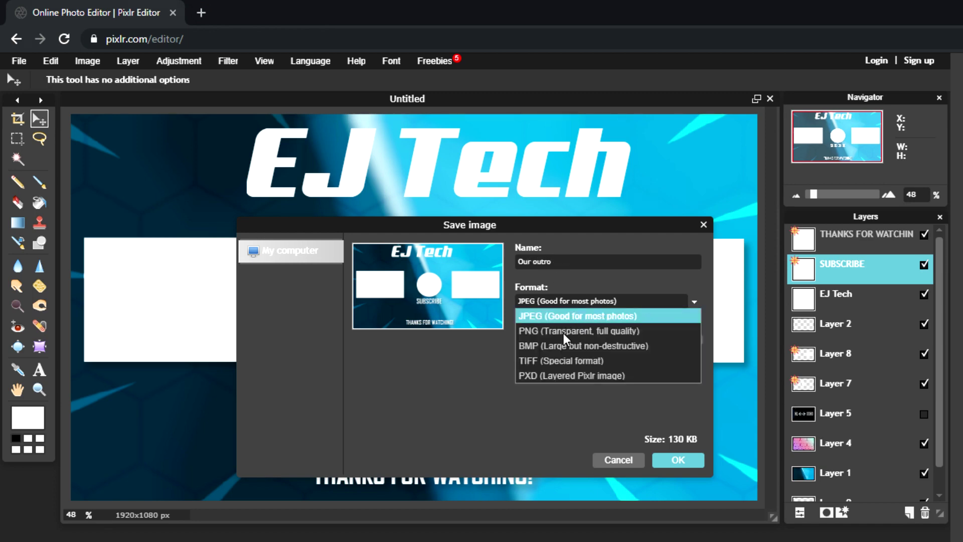
{"action": "left_click", "coordinate": [577, 304]}
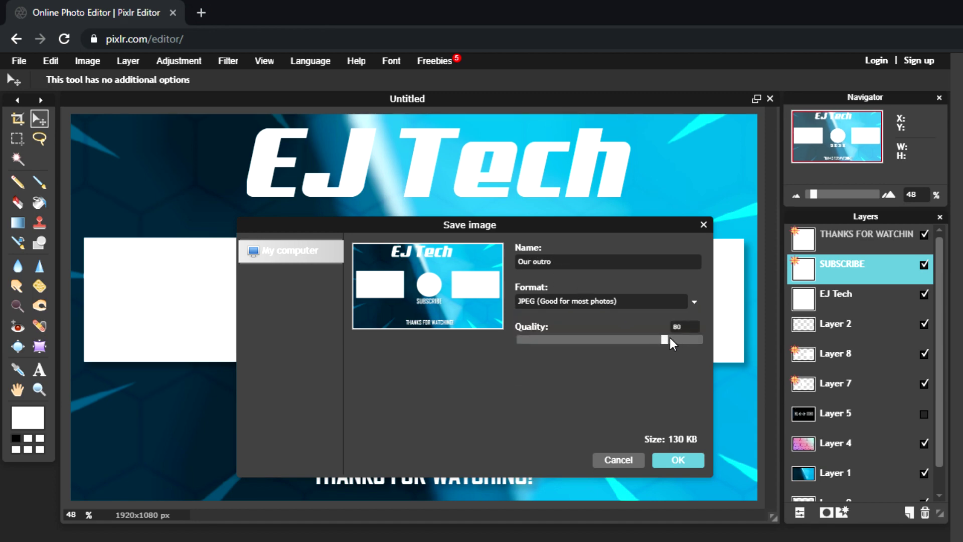
{"action": "left_click_drag", "start_coordinate": [665, 340], "coordinate": [677, 346]}
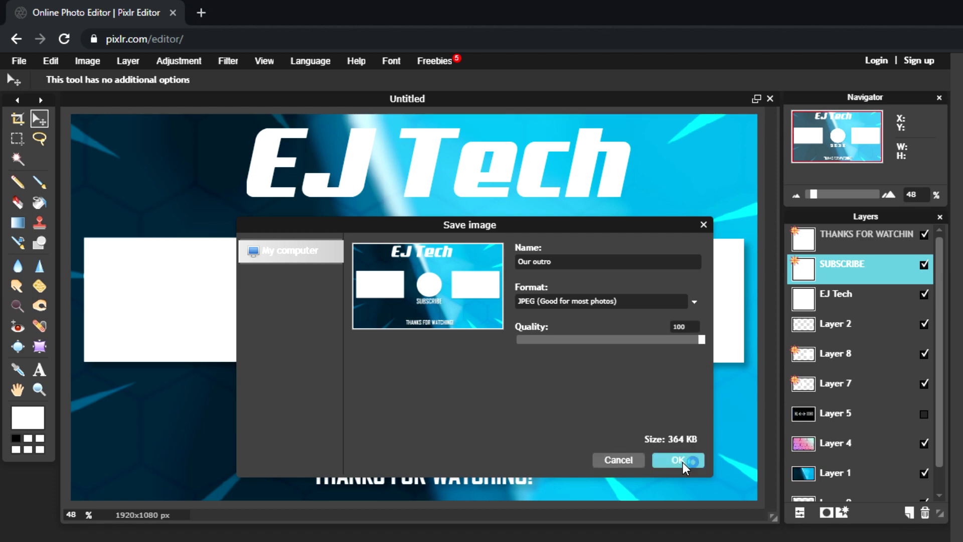
{"action": "left_click", "coordinate": [683, 465]}
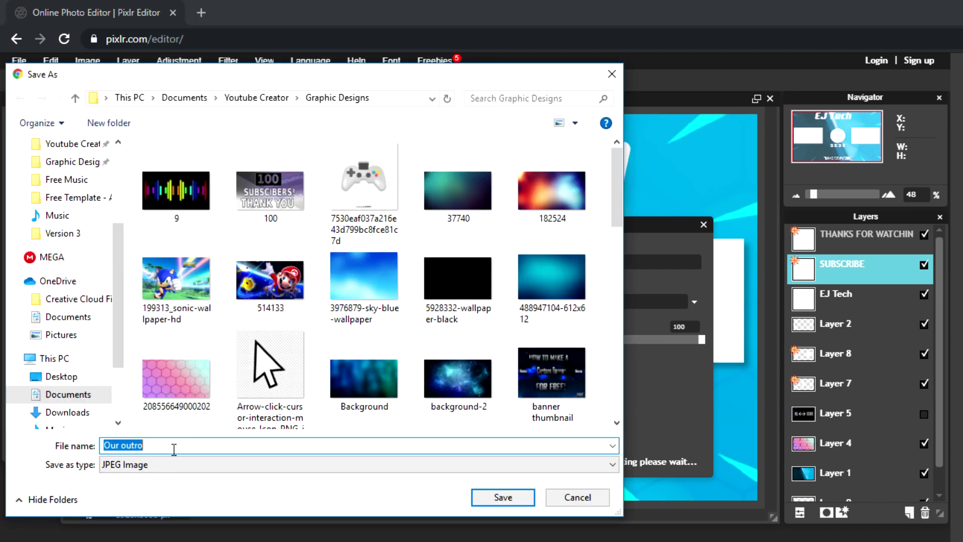
{"action": "left_click", "coordinate": [508, 496]}
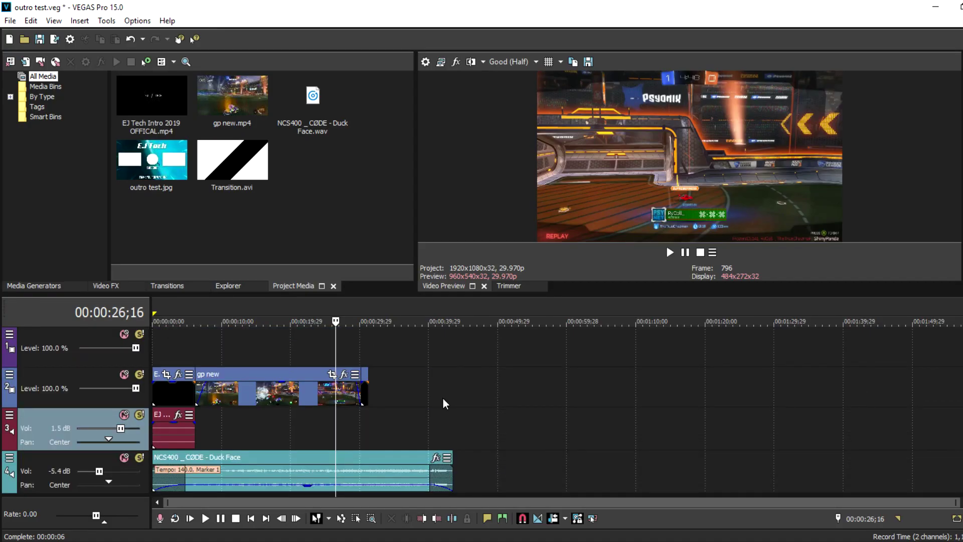
- Switch to VEGAS Pro and place outro test.jpg on video track 2 after the gameplay and transition clips
{"action": "left_click", "coordinate": [149, 174]}
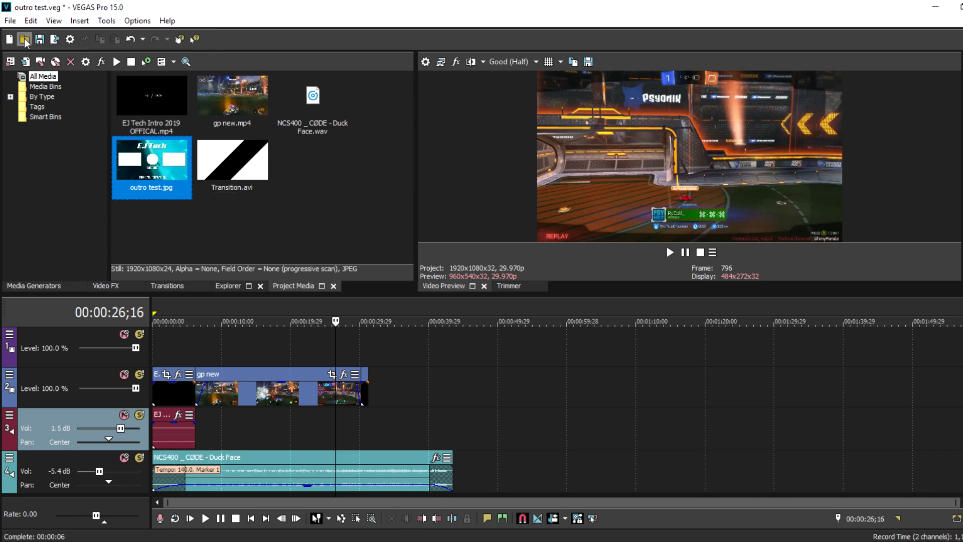
{"action": "left_click_drag", "start_coordinate": [156, 167], "coordinate": [387, 387]}
{"action": "scroll", "coordinate": [456, 403], "scroll_direction": "up", "scroll_amount": 5}
{"action": "scroll", "coordinate": [456, 404], "scroll_direction": "right", "scroll_amount": 5}
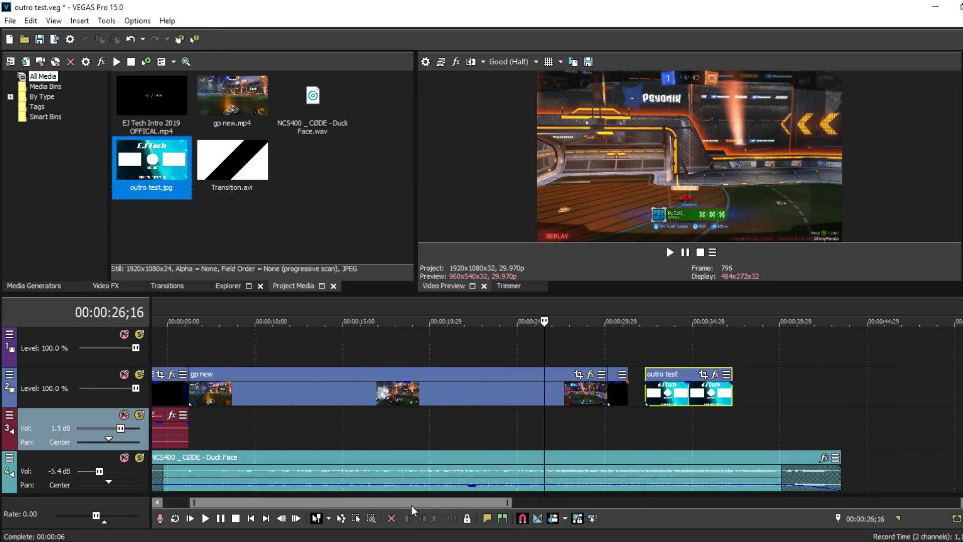
- Play back the end of the gp new clip to preview the transition clip that follows it
{"action": "left_click", "coordinate": [409, 417]}
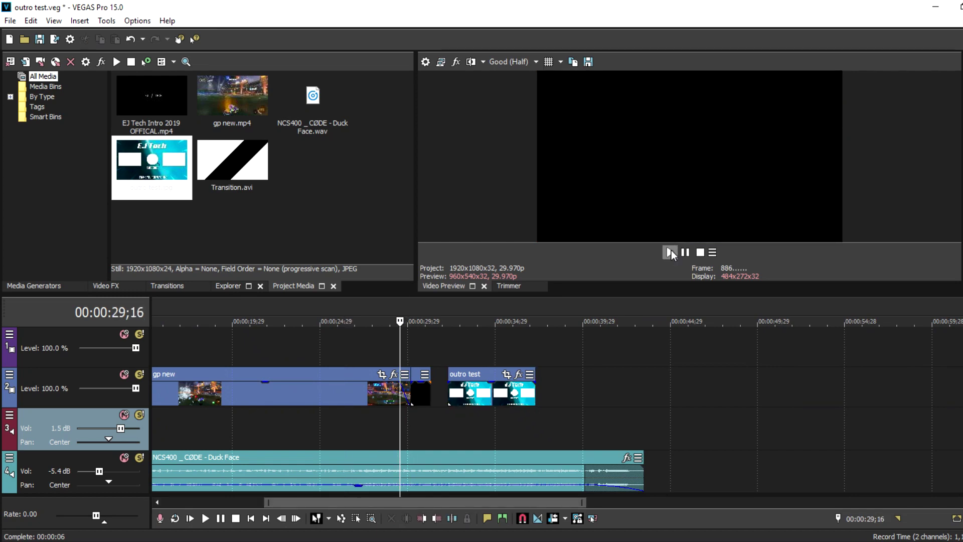
{"action": "left_click", "coordinate": [683, 253]}
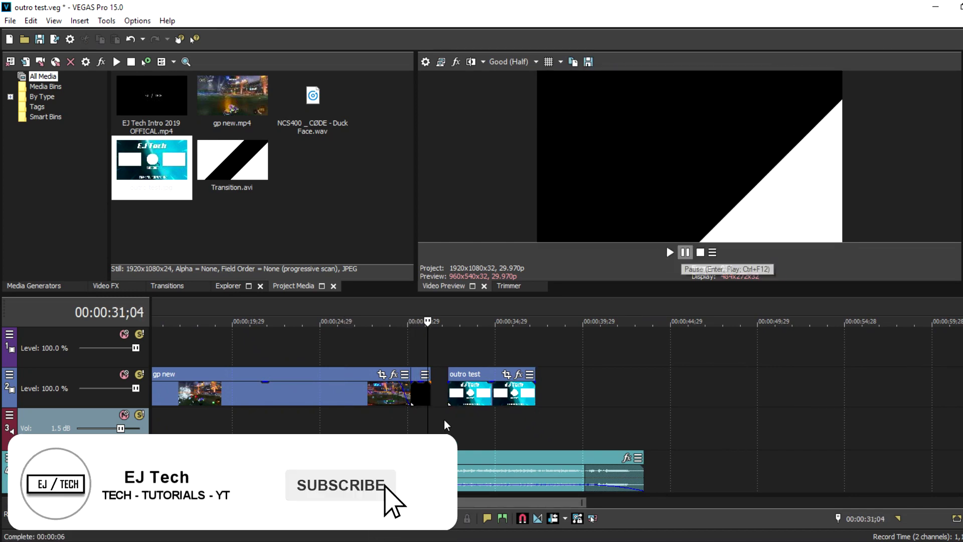
{"action": "left_click_drag", "start_coordinate": [583, 501], "coordinate": [483, 504]}
{"action": "left_click", "coordinate": [393, 390]}
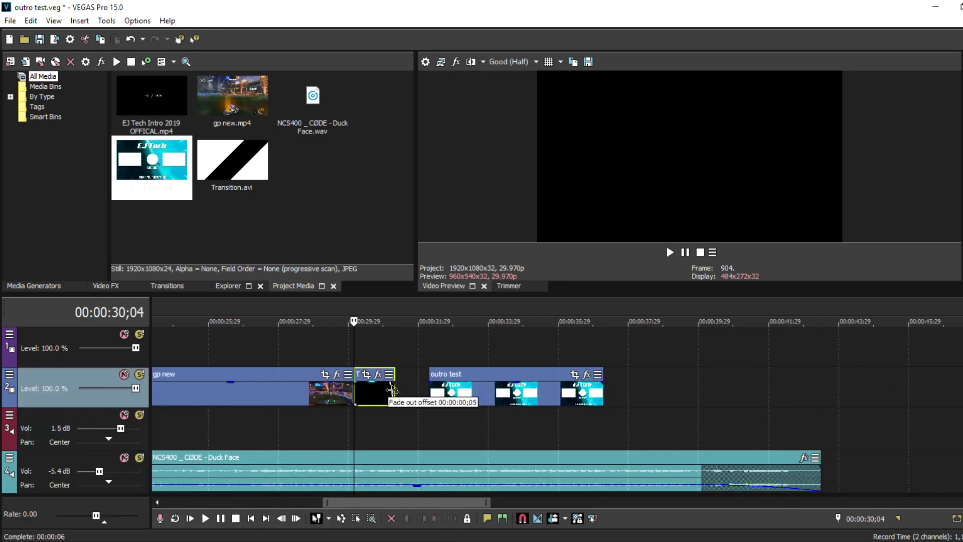
- Move the outro test image directly behind the transition clip and extend it, with short fades, to the end of the Duck Face music
{"action": "left_click_drag", "start_coordinate": [438, 385], "coordinate": [404, 384]}
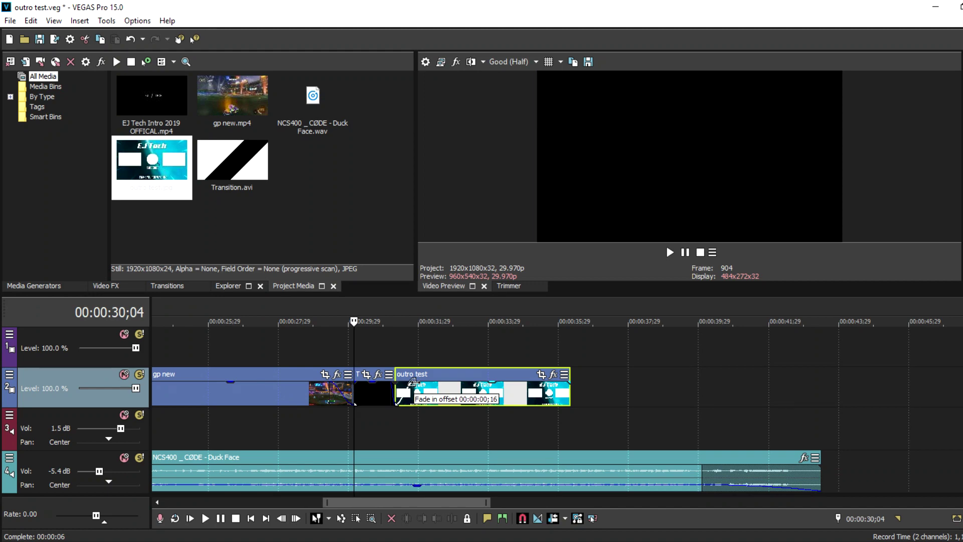
{"action": "left_click_drag", "start_coordinate": [569, 396], "coordinate": [778, 397]}
{"action": "scroll", "coordinate": [832, 473], "scroll_direction": "down", "scroll_amount": 5}
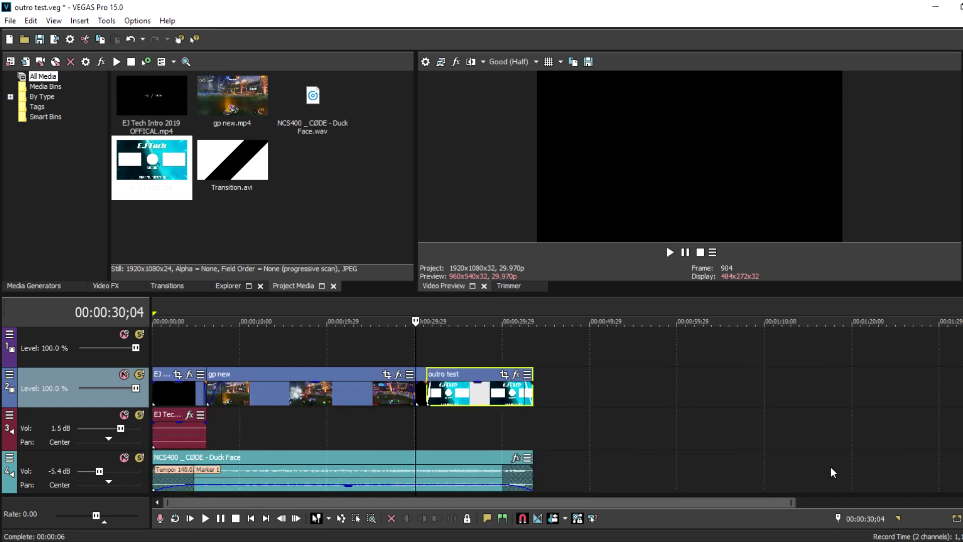
- Play back the timeline from just before the transition to review the outro through to its end
{"action": "left_click", "coordinate": [532, 439]}
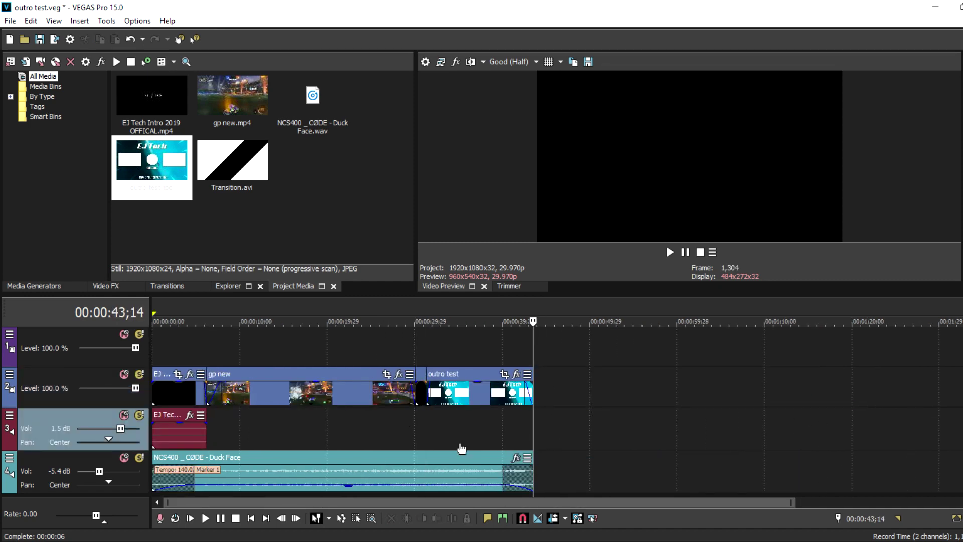
{"action": "left_click", "coordinate": [401, 424]}
{"action": "left_click", "coordinate": [670, 252]}
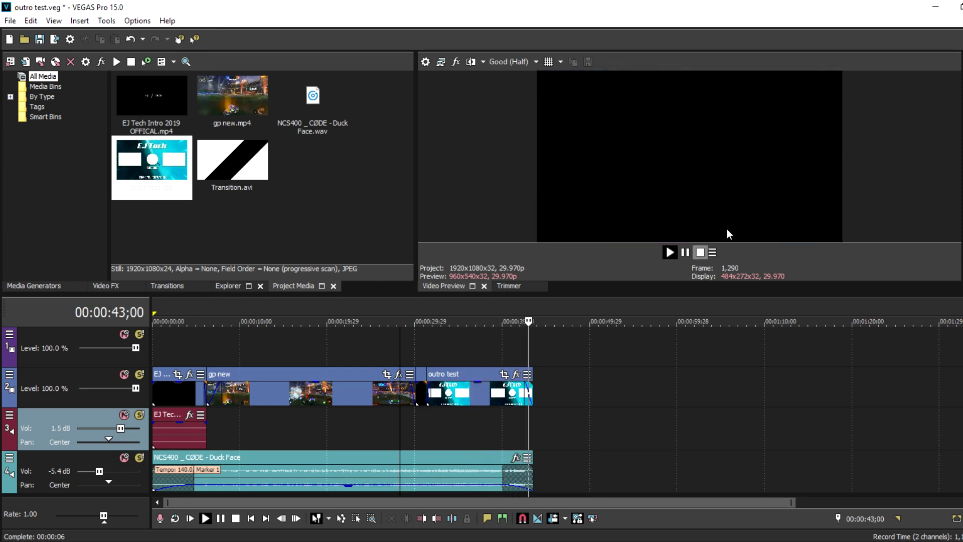
- Pause playback and select the whole project on the timeline, from 00:00:00;00 to 00:00:43;14
{"action": "left_click", "coordinate": [685, 252]}
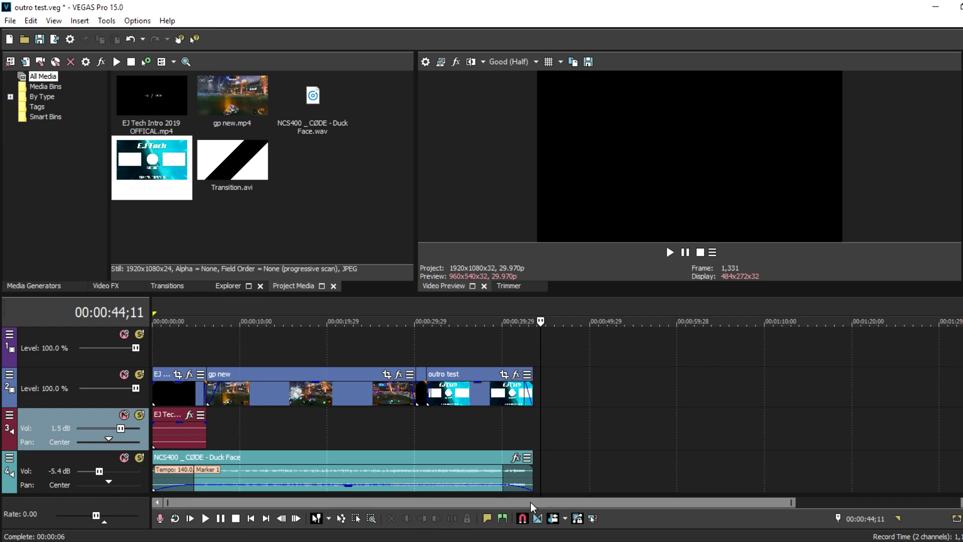
{"action": "double_click", "coordinate": [329, 312]}
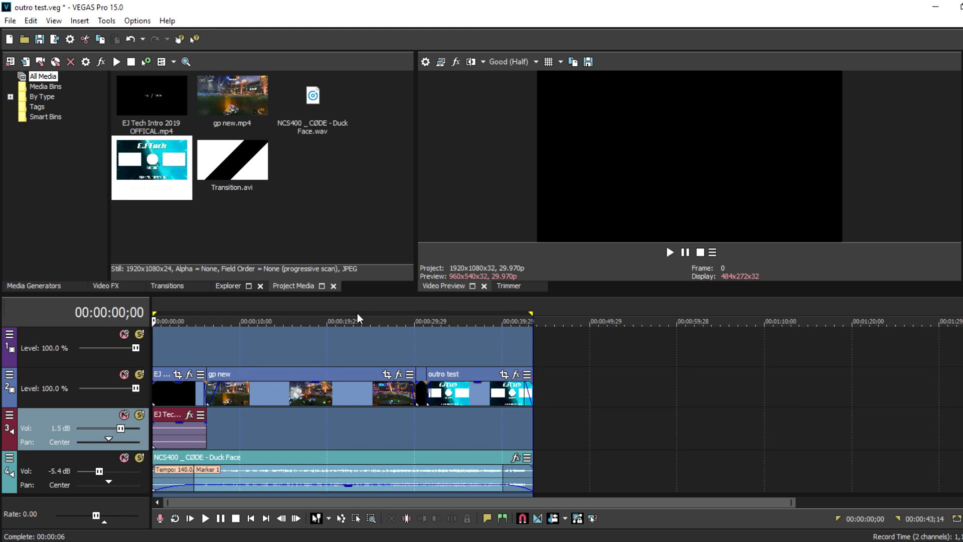
{"action": "left_click", "coordinate": [25, 40]}
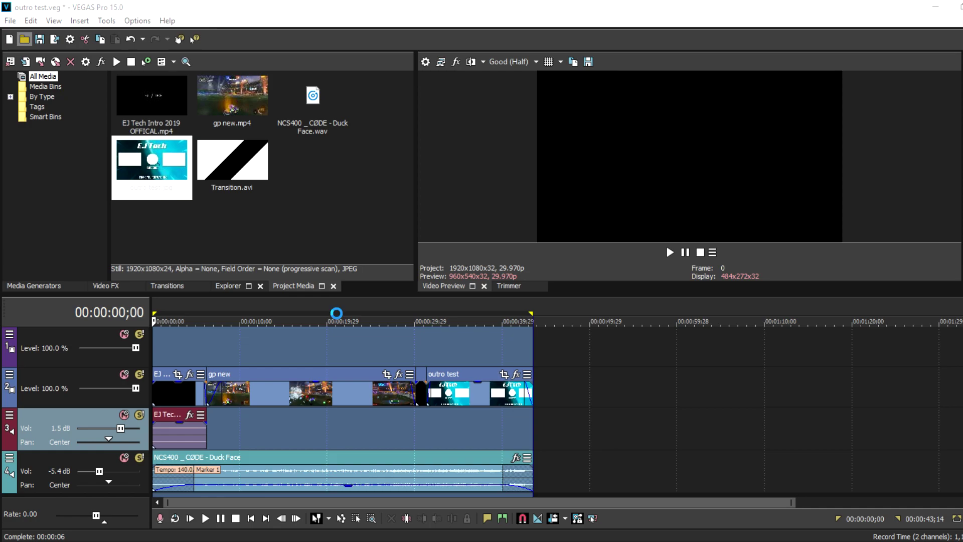
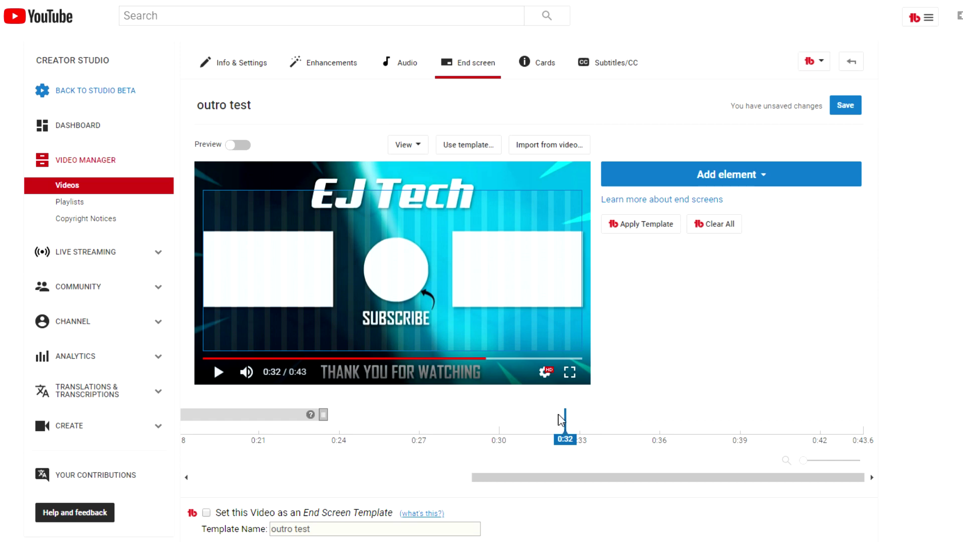
- In YouTube's end screen editor for the outro test video, add a Subscribe element at 0:32 and place it over the white circle
{"action": "left_click", "coordinate": [747, 176]}
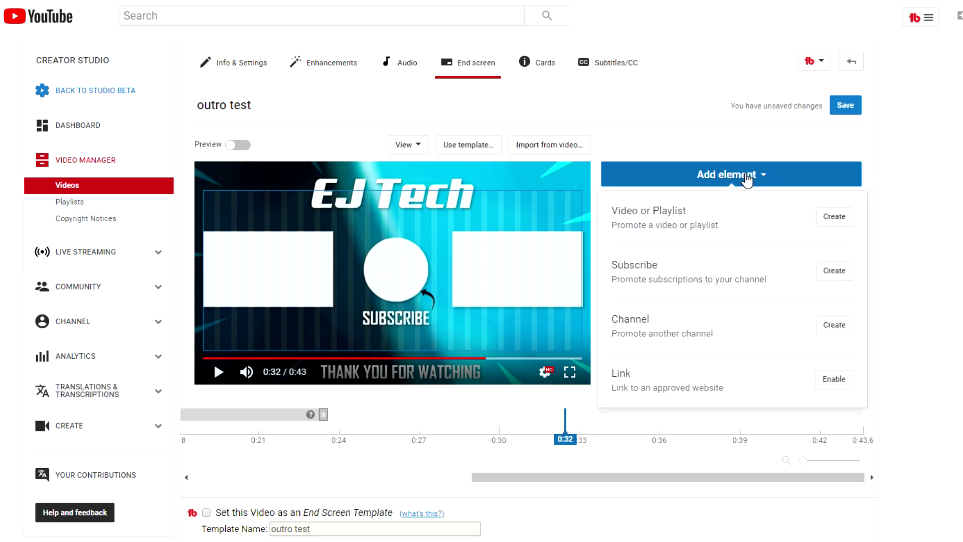
{"action": "left_click", "coordinate": [833, 271]}
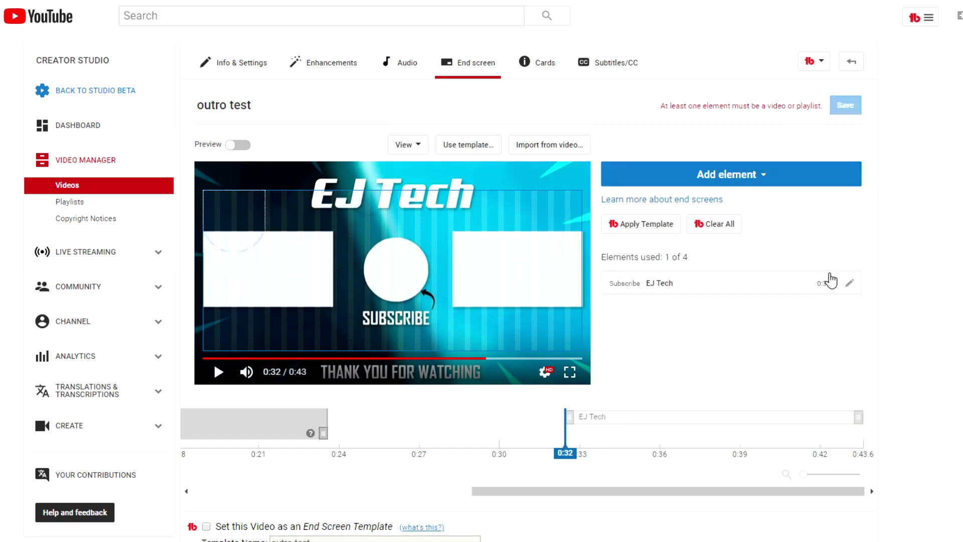
{"action": "left_click_drag", "start_coordinate": [243, 220], "coordinate": [401, 279]}
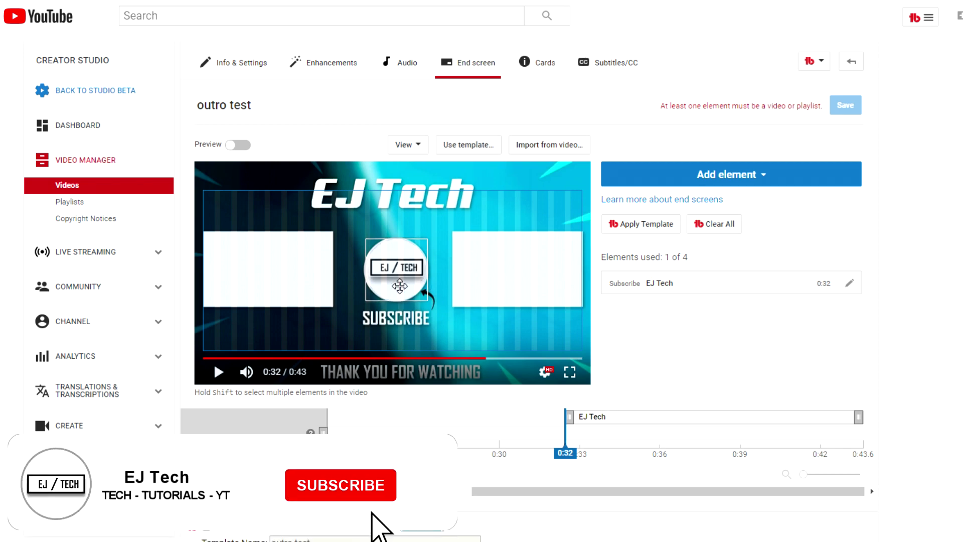
- Add a Best for viewer video element and place it over the white rectangle on the left of the outro image
{"action": "left_click", "coordinate": [731, 175]}
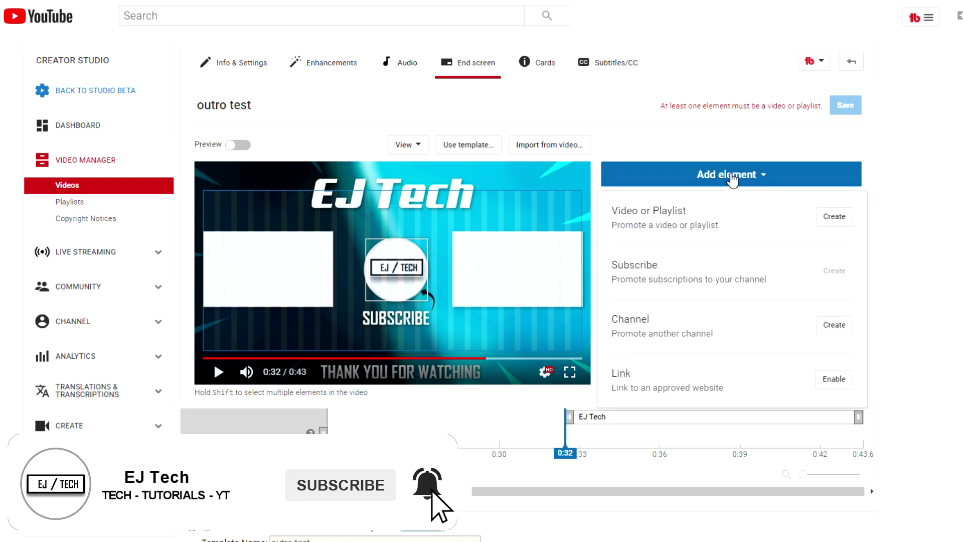
{"action": "left_click", "coordinate": [833, 217]}
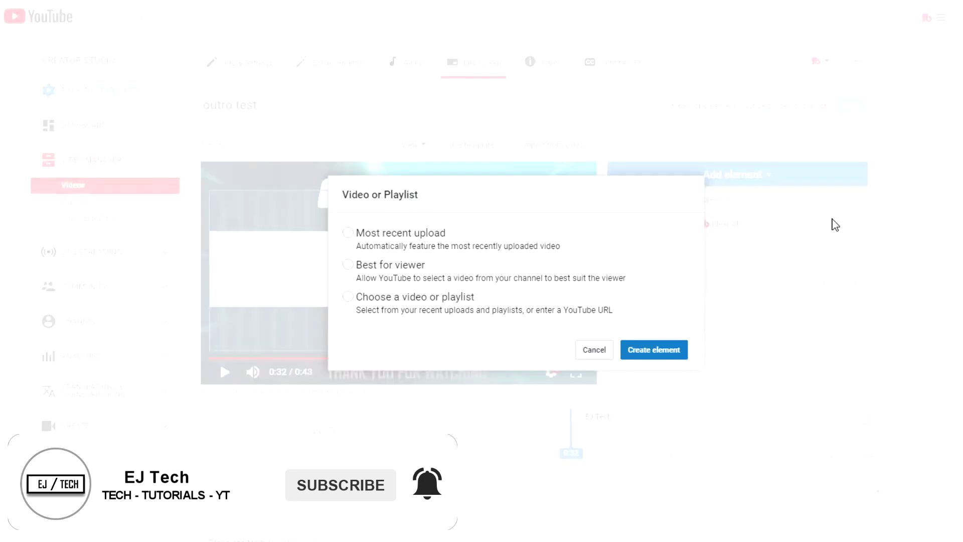
{"action": "left_click", "coordinate": [665, 346]}
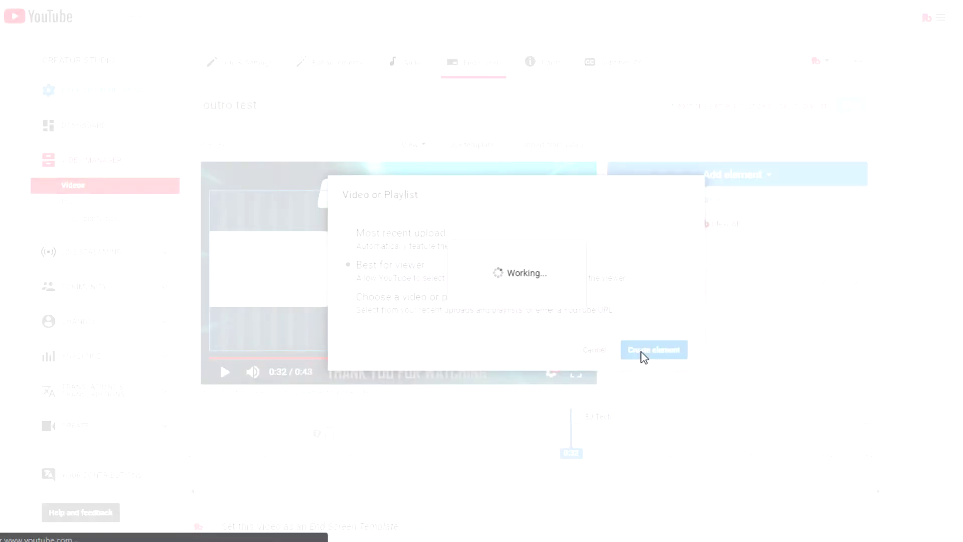
{"action": "left_click_drag", "start_coordinate": [297, 226], "coordinate": [294, 267]}
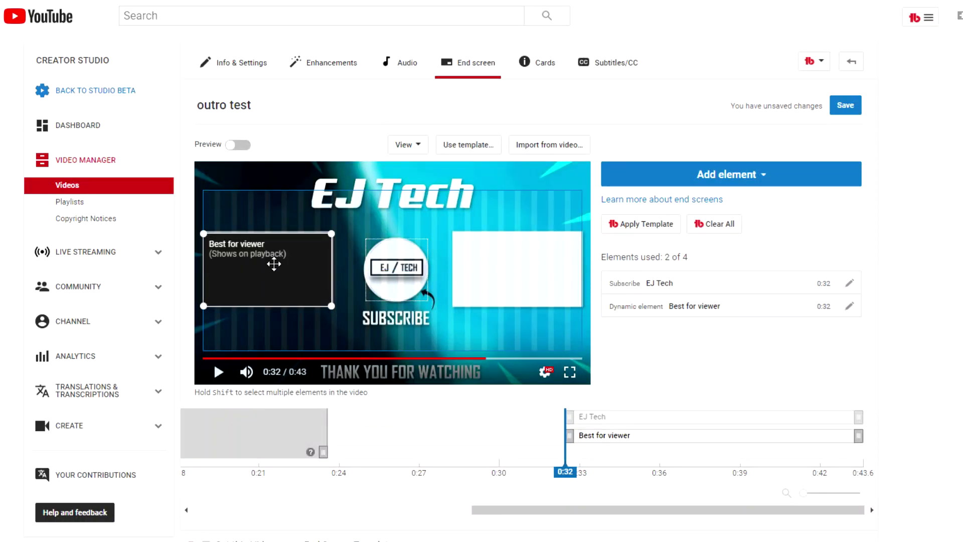
- Add a Most recent upload video element and place it over the remaining white rectangle, beyond the subscribe circle
{"action": "left_click", "coordinate": [686, 176]}
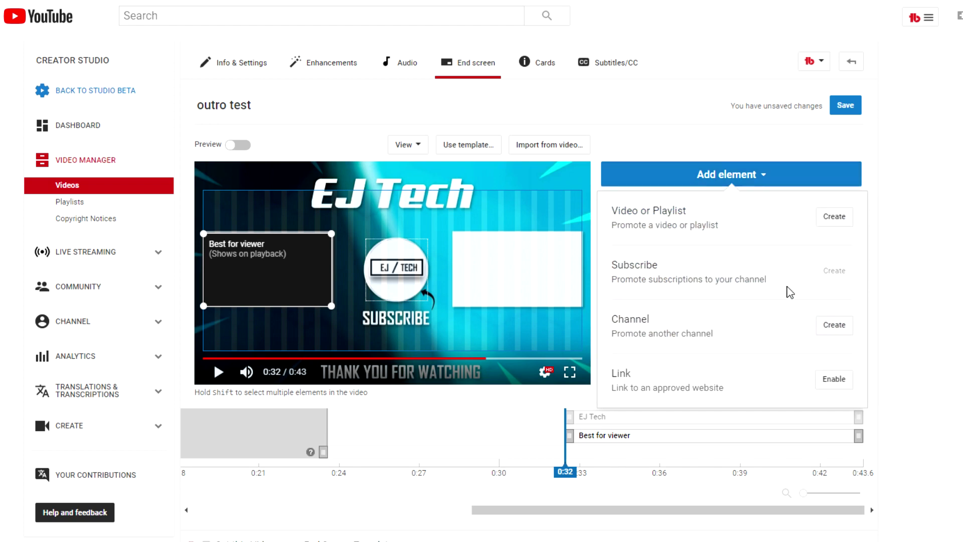
{"action": "left_click", "coordinate": [828, 218]}
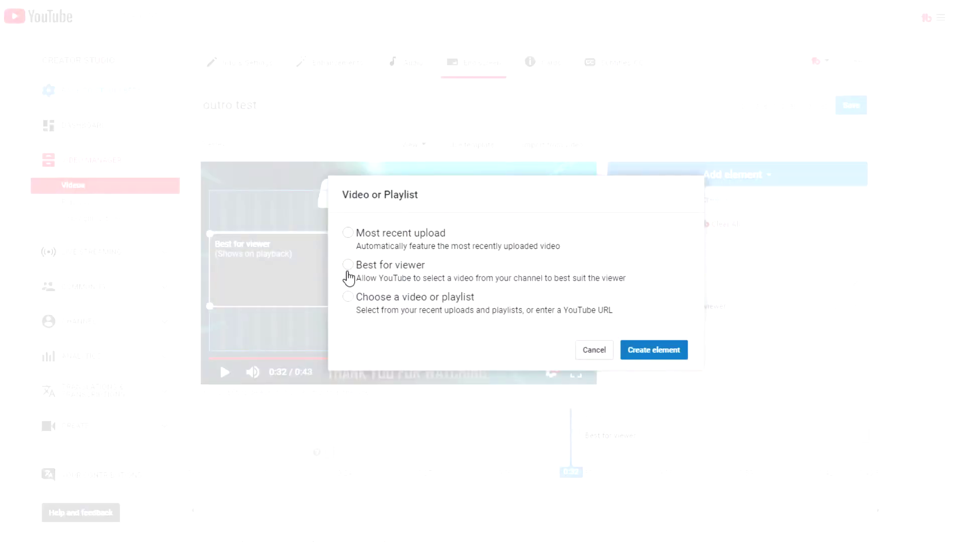
{"action": "left_click", "coordinate": [655, 350]}
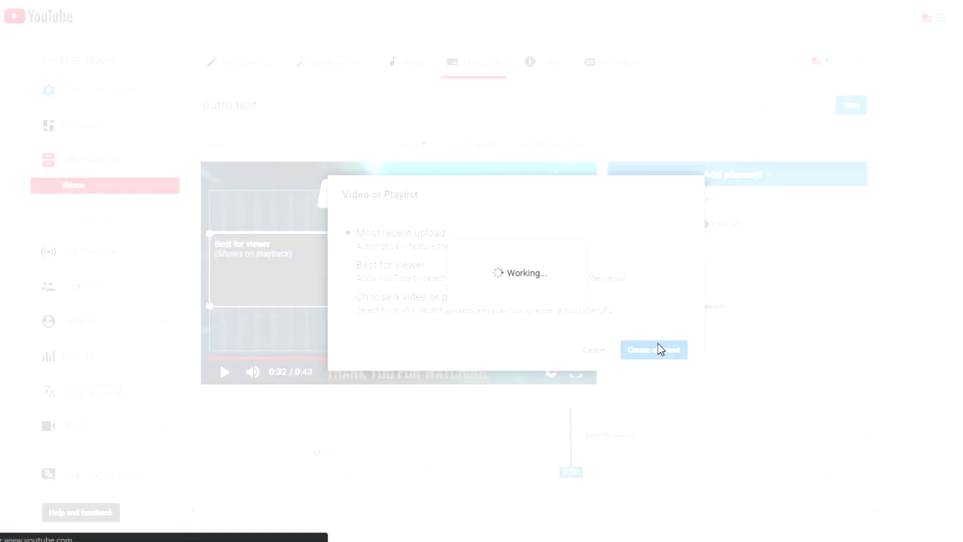
{"action": "left_click_drag", "start_coordinate": [303, 215], "coordinate": [550, 257]}
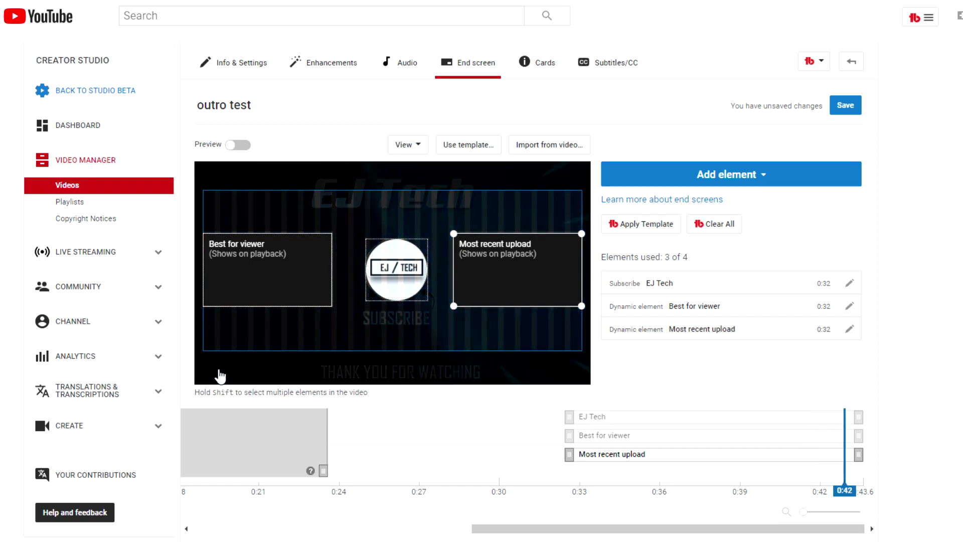
- Shorten the three end screen elements to end at about 0:43, before the outro fades out, and check the fade on the timeline
{"action": "left_click_drag", "start_coordinate": [857, 415], "coordinate": [847, 436]}
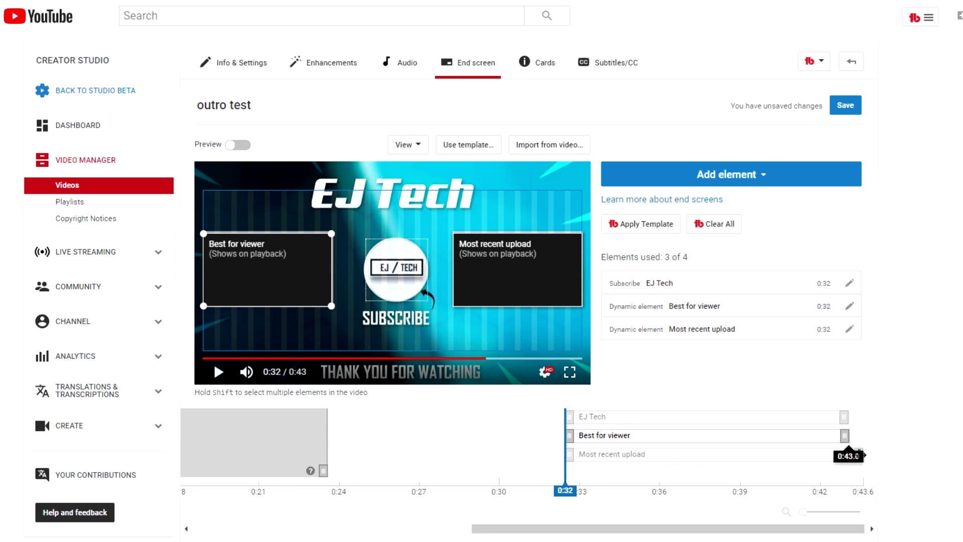
{"action": "left_click_drag", "start_coordinate": [863, 454], "coordinate": [847, 454]}
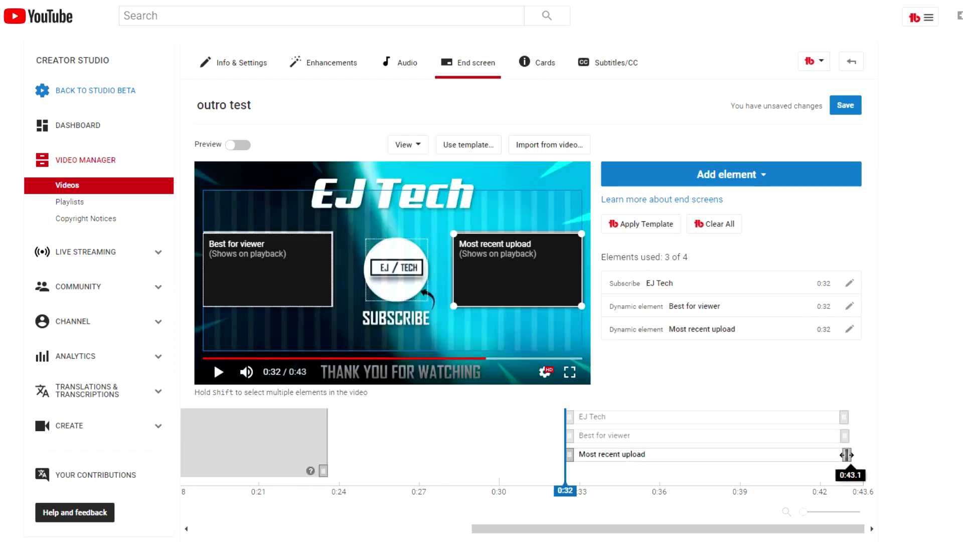
{"action": "left_click_drag", "start_coordinate": [808, 461], "coordinate": [618, 408]}
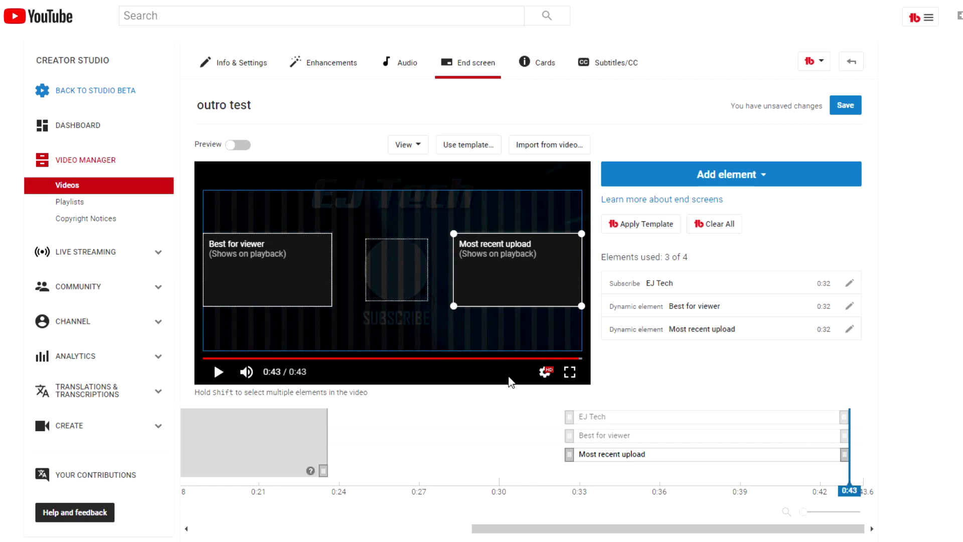
- Preview the end screen with its three elements and save it
{"action": "left_click", "coordinate": [236, 146]}
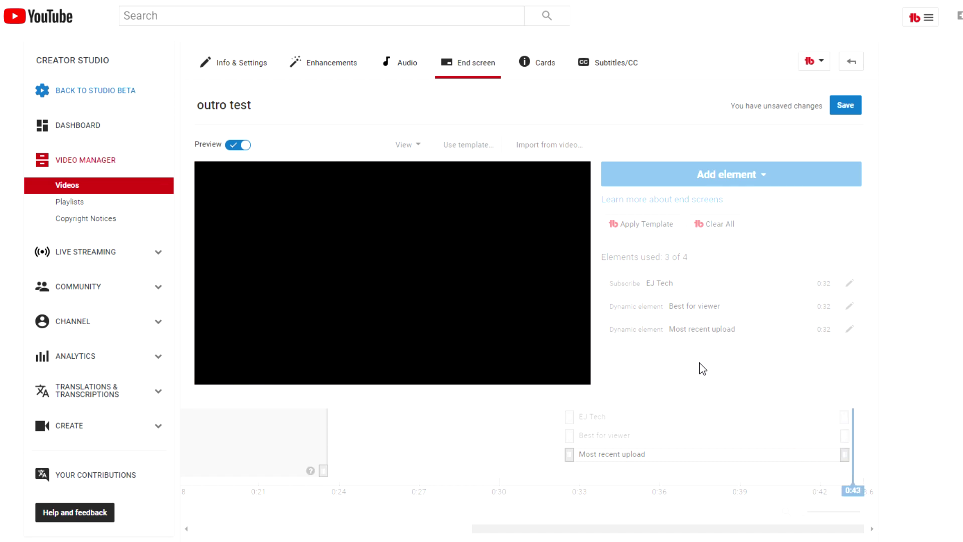
{"action": "left_click", "coordinate": [846, 106]}
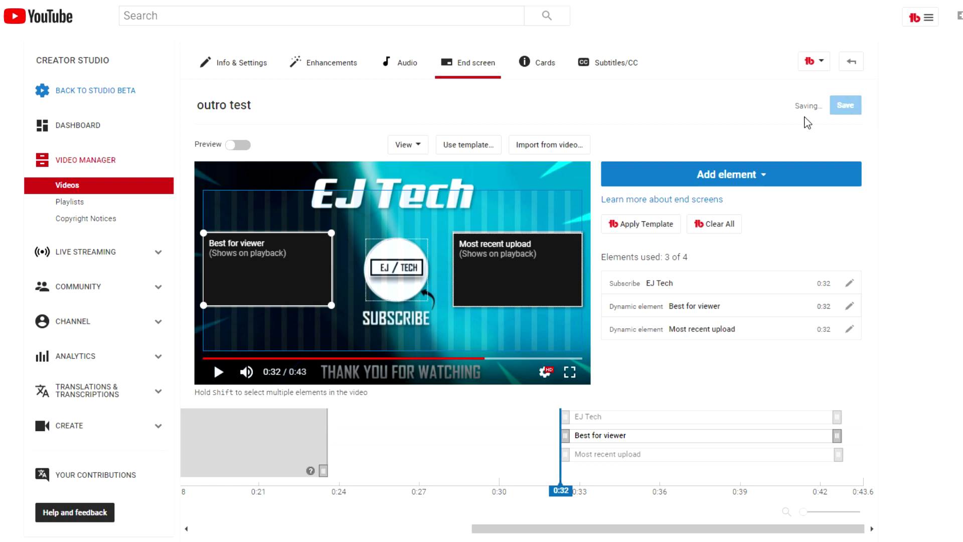